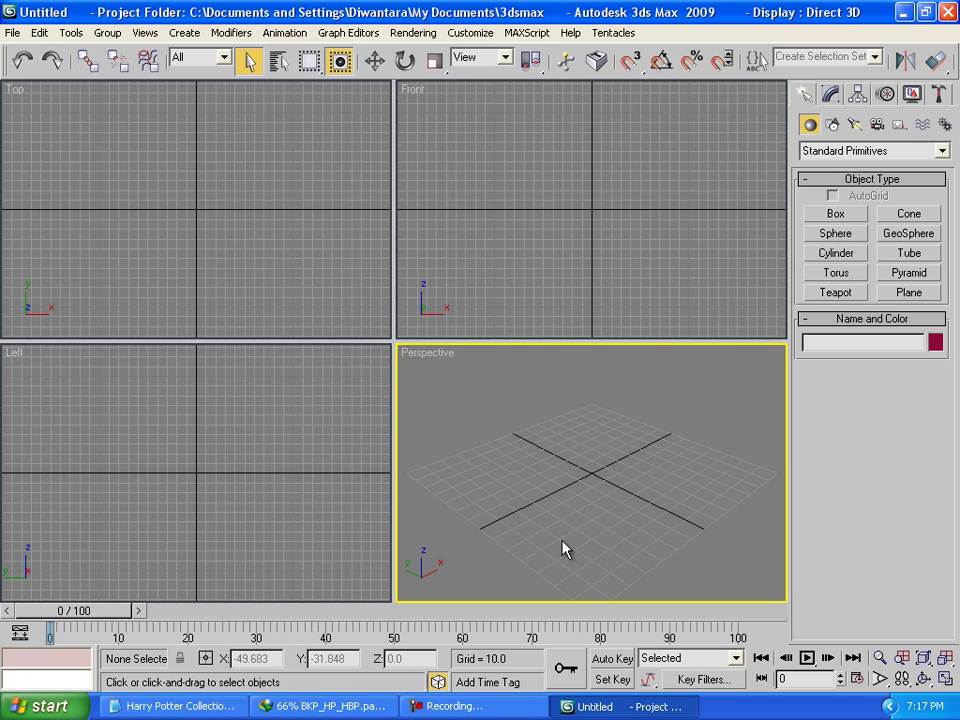
Draw a large Standard Primitives plane across the Perspective grid
middle_click_drag(604, 516, 606, 486)
scroll(612, 506, "down", 3)
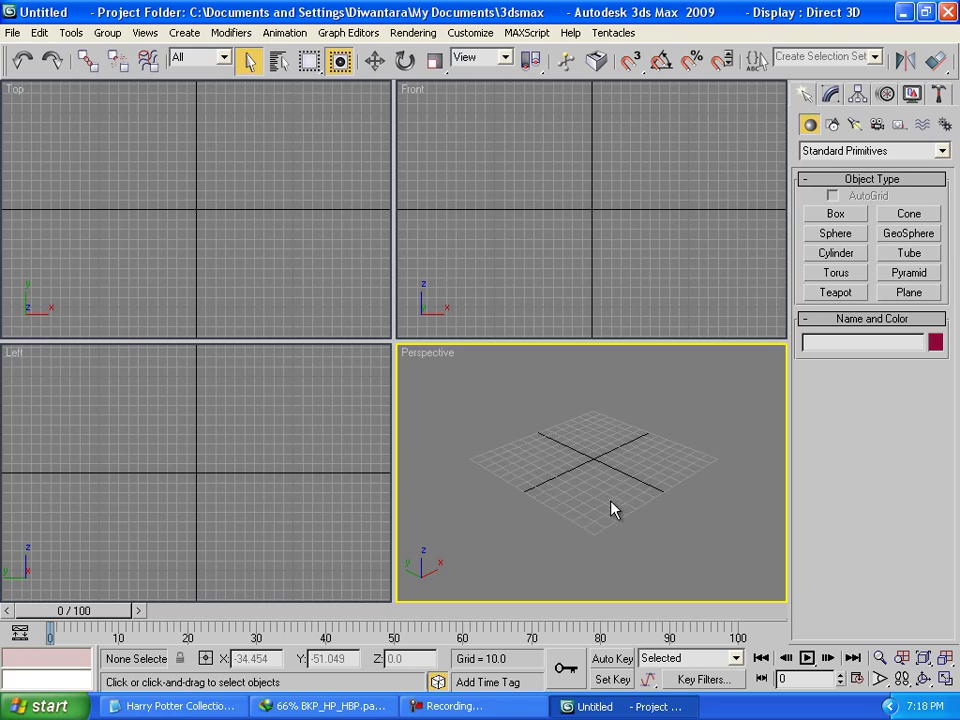
scroll(633, 522, "down", 3)
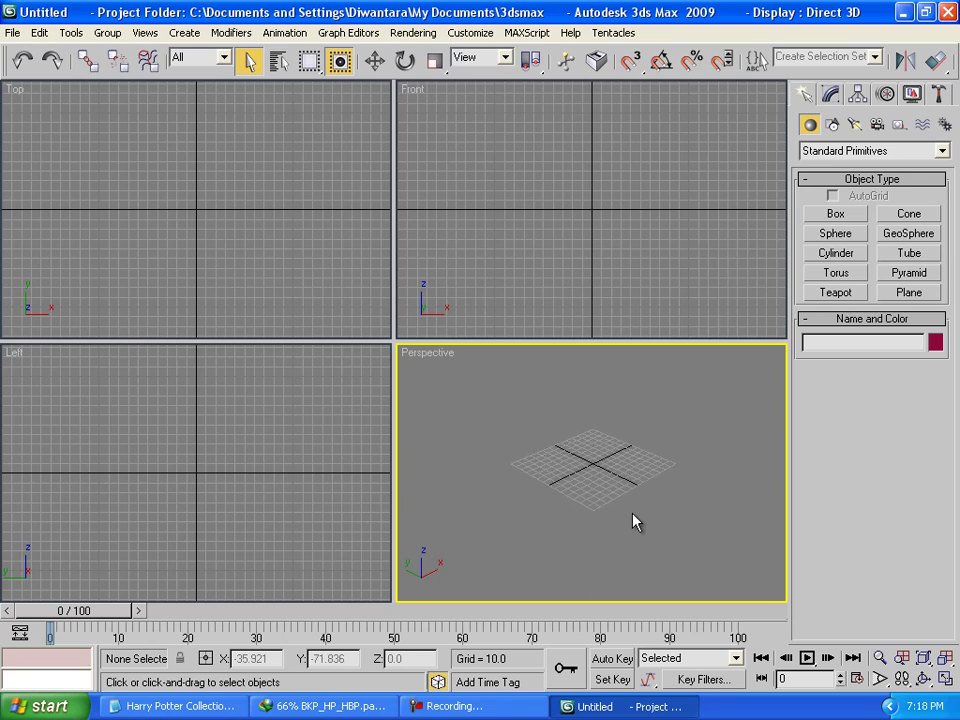
scroll(633, 522, "up", 4)
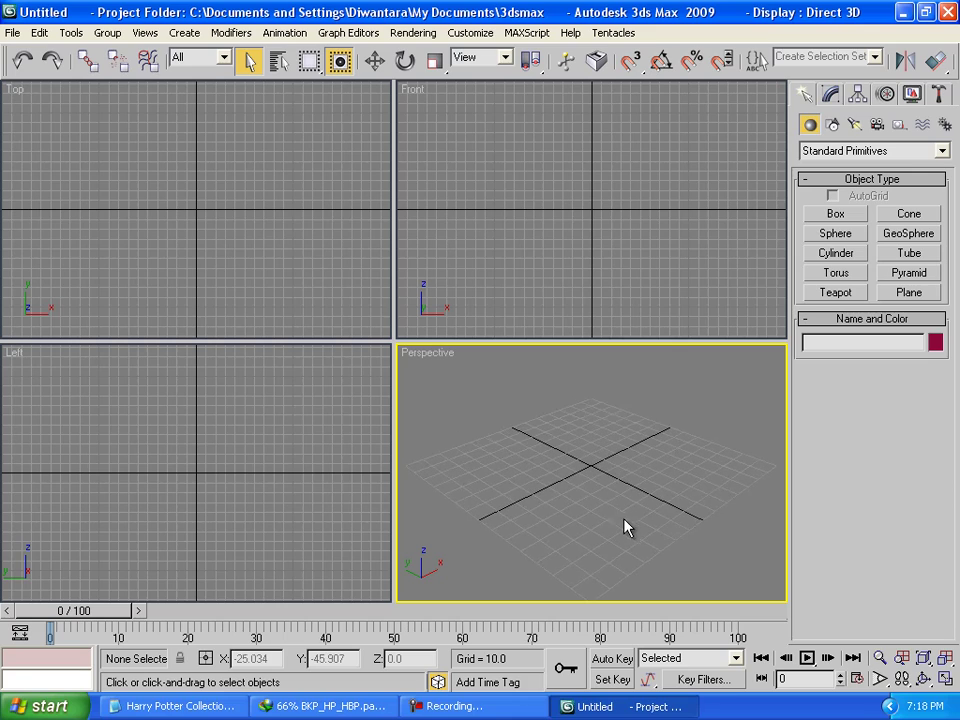
middle_click_drag(625, 527, 633, 497)
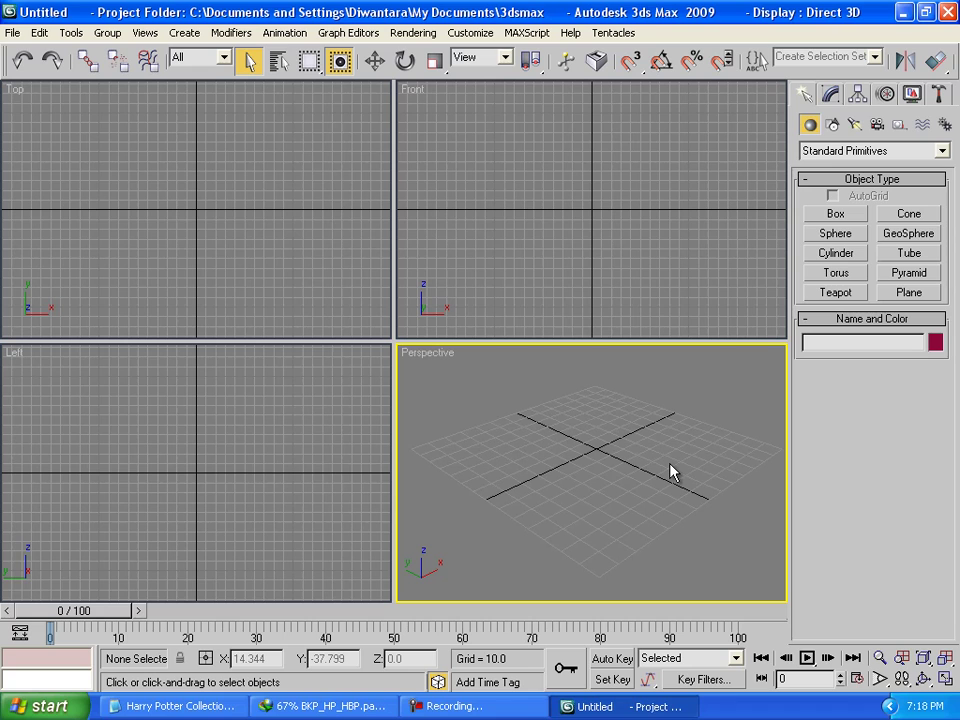
left_click(897, 298)
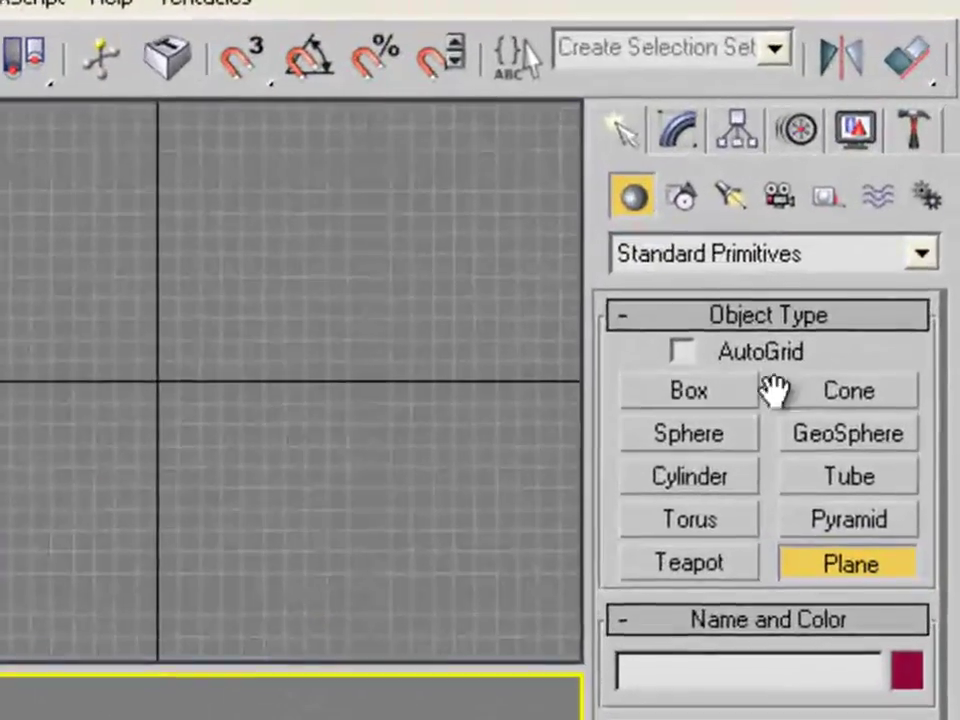
left_click(932, 213)
left_click(936, 219)
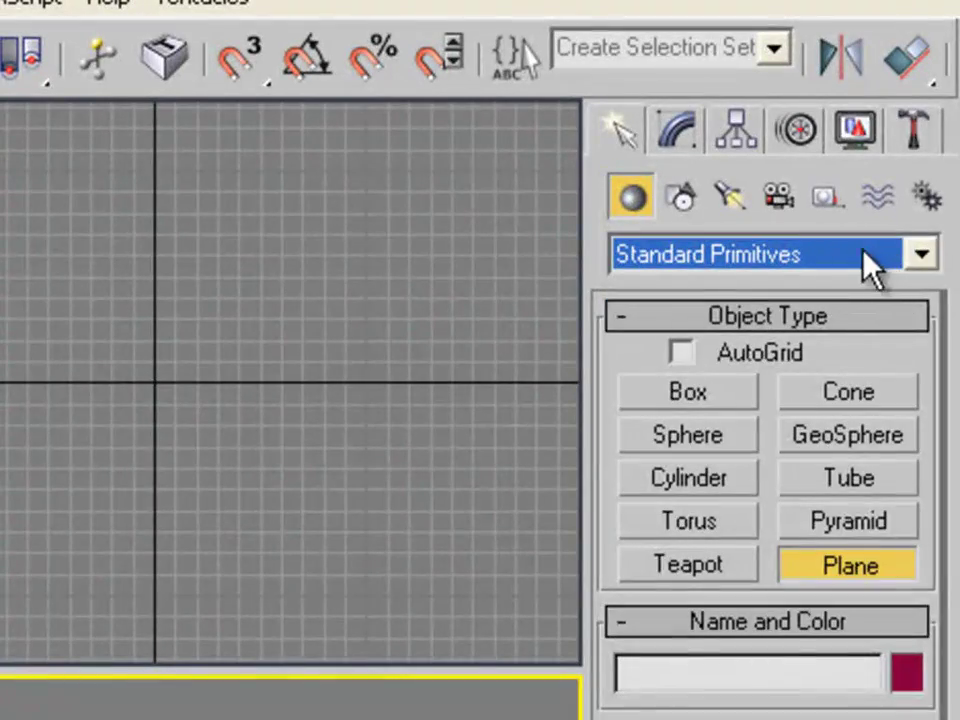
left_click(853, 572)
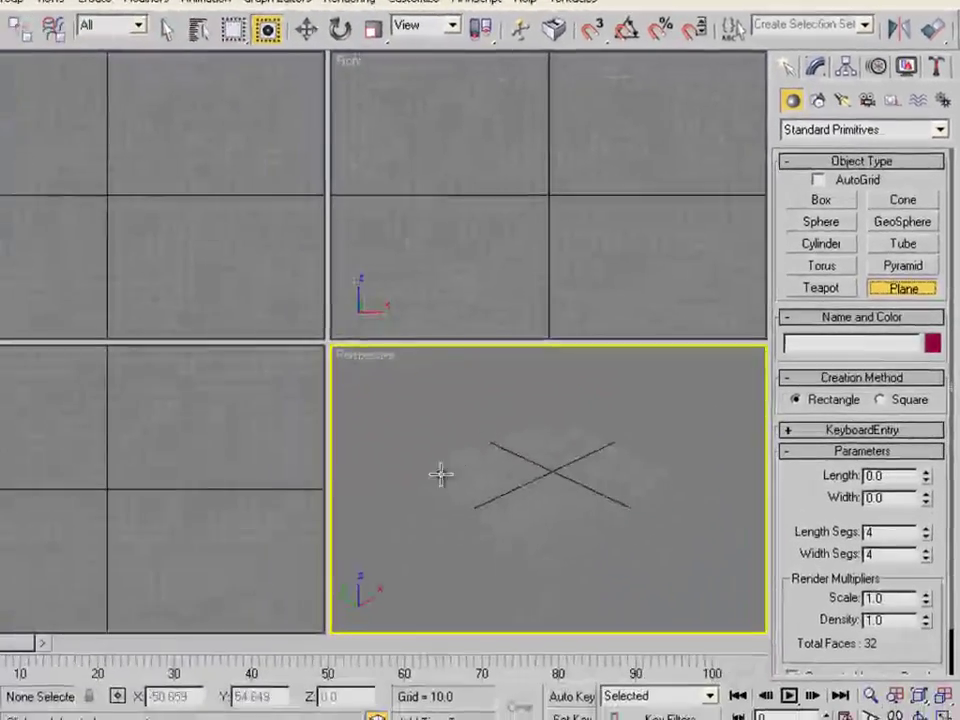
left_click_drag(349, 459, 767, 460)
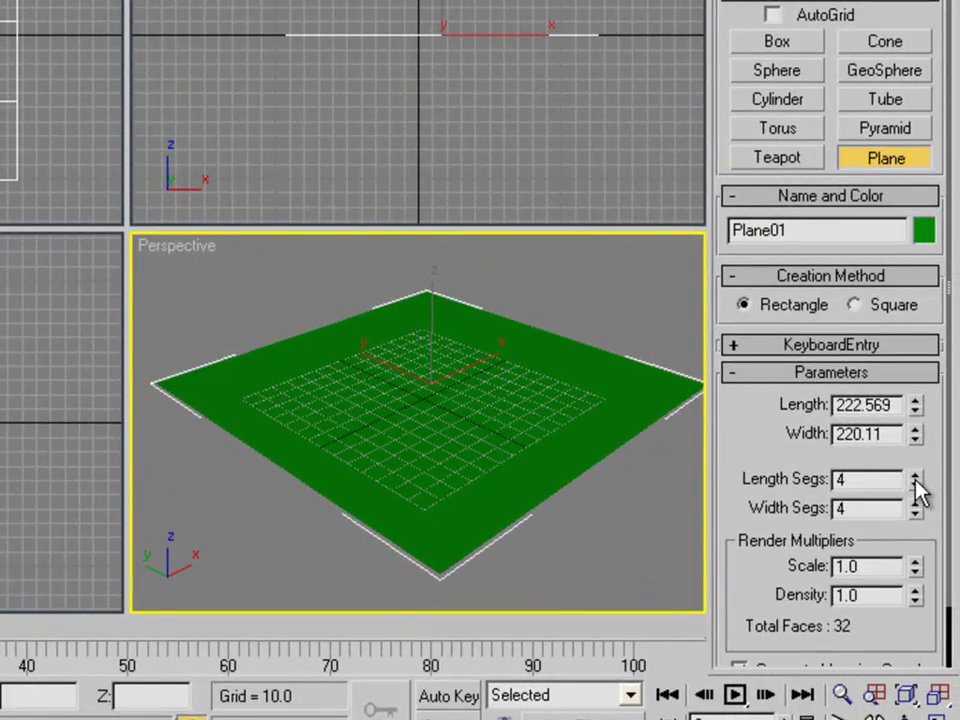
Turn on Edged Faces and subdivide the plane into 25 by 27 segments
left_click_drag(915, 480, 914, 450)
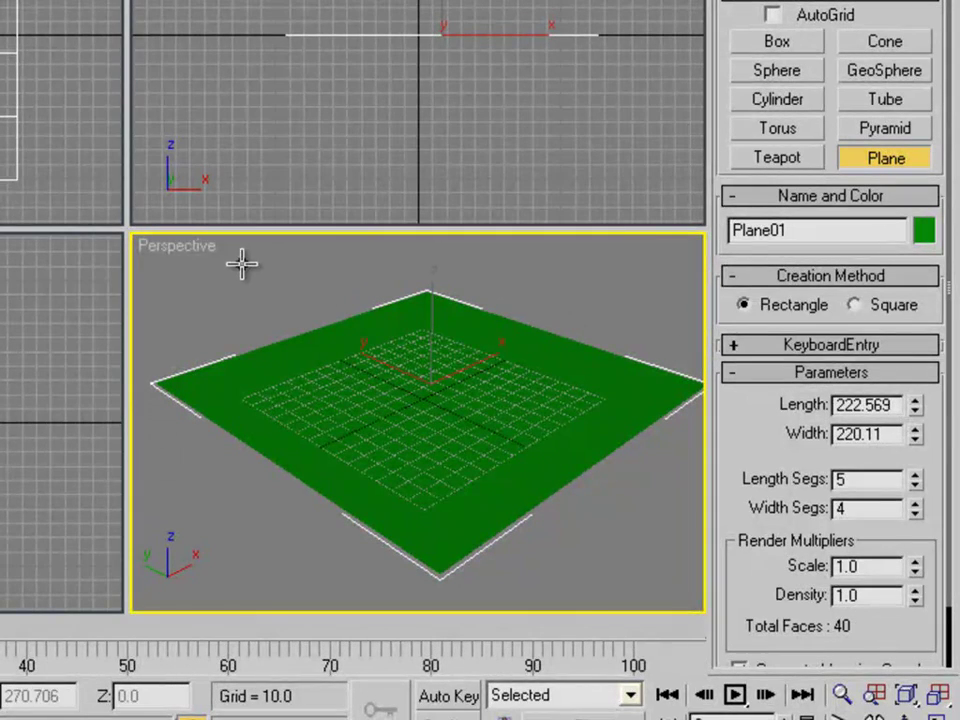
right_click(191, 250)
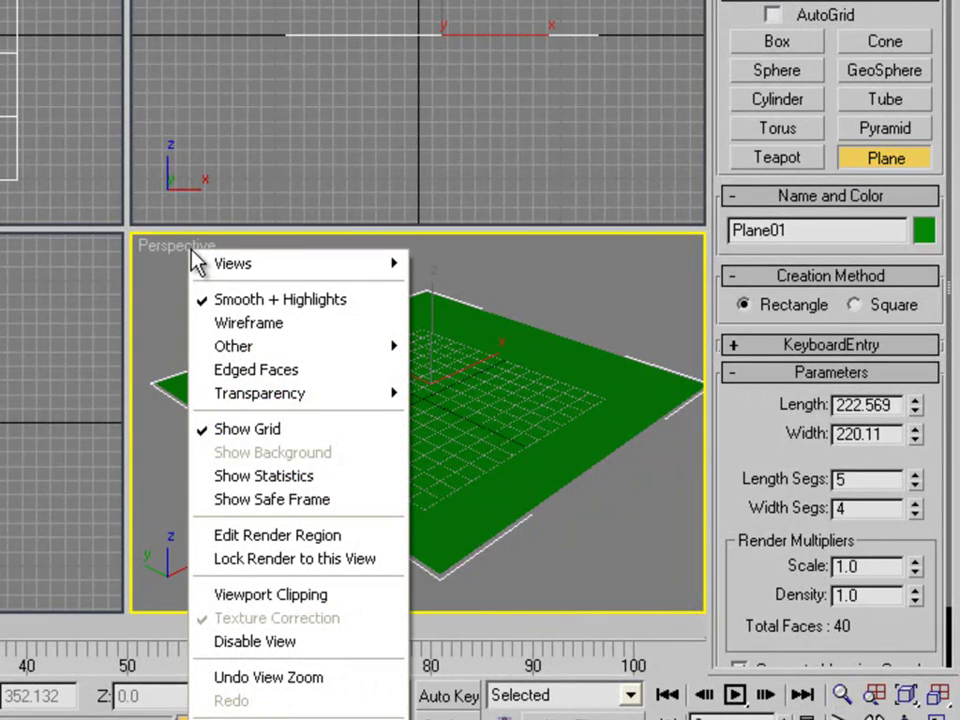
left_click(278, 374)
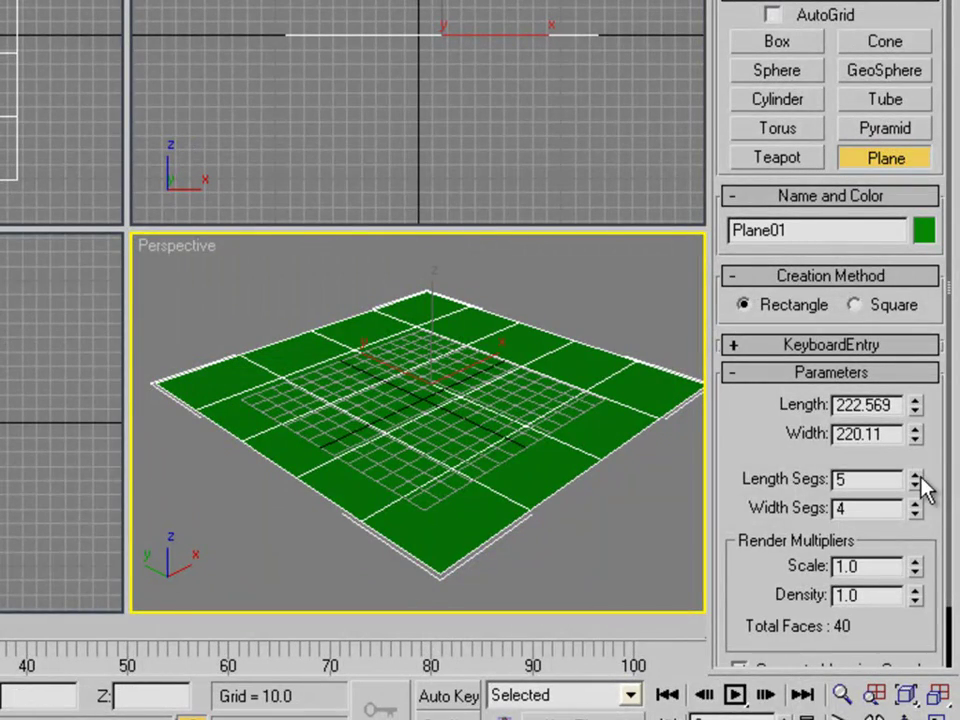
left_click_drag(915, 483, 955, 115)
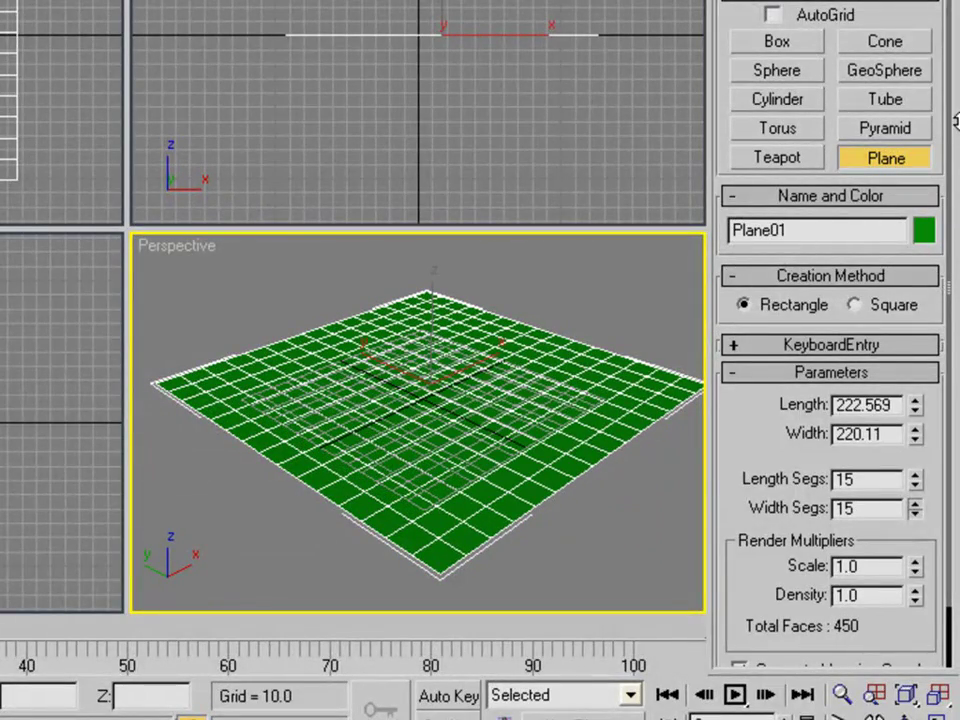
left_click_drag(918, 490, 930, 388)
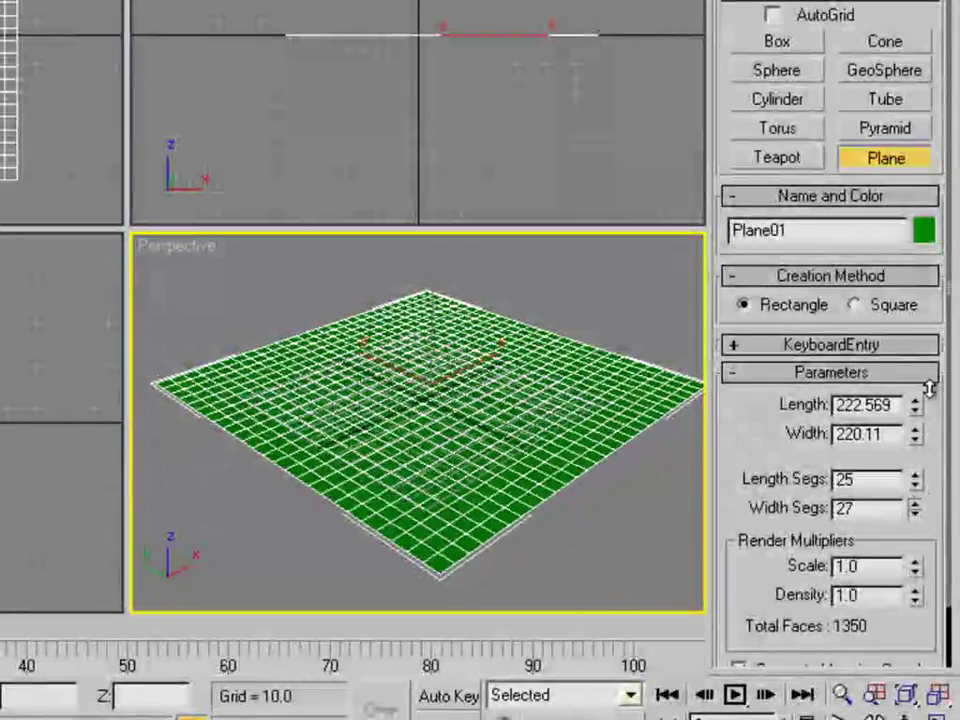
left_click(639, 491)
scroll(639, 491, "up", 3)
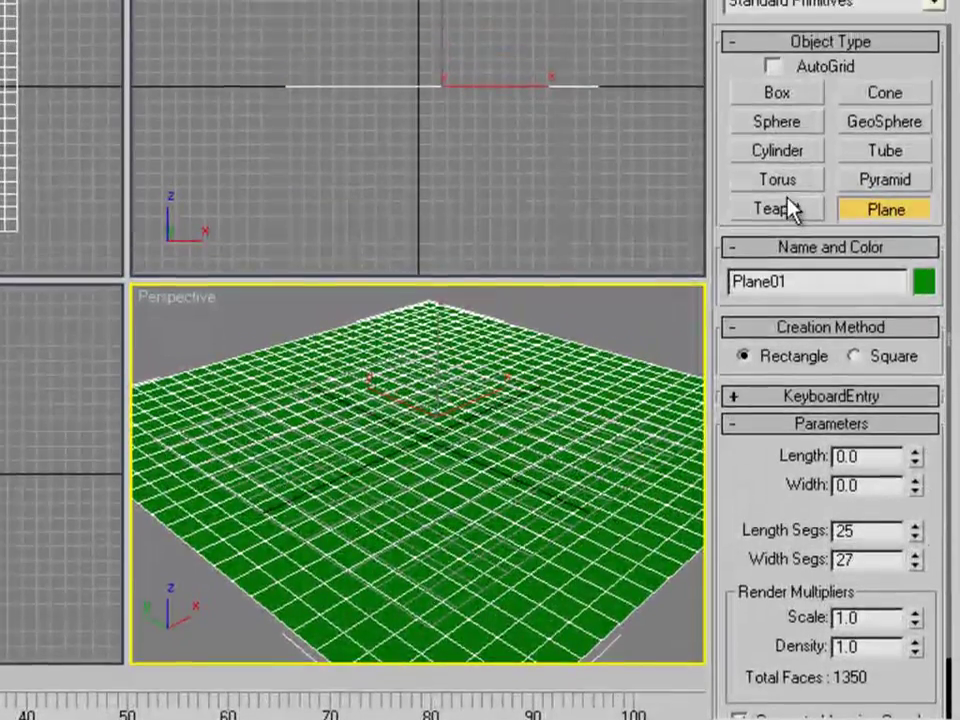
Place a teapot of radius 11.853 on the plane with AutoGrid, with 8 segments
left_click(783, 158)
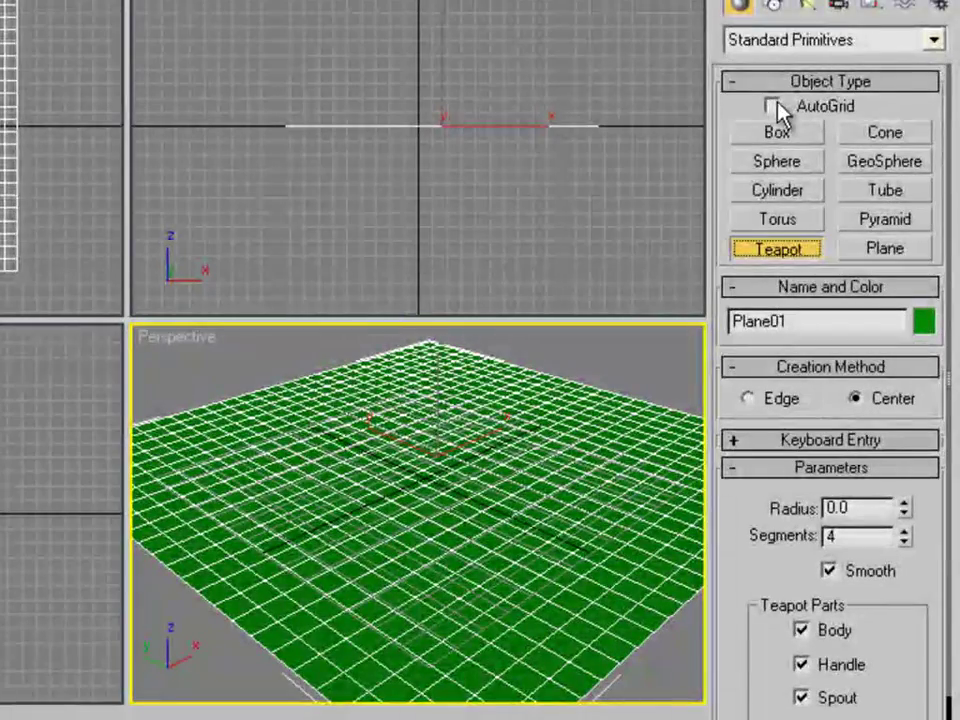
left_click(776, 106)
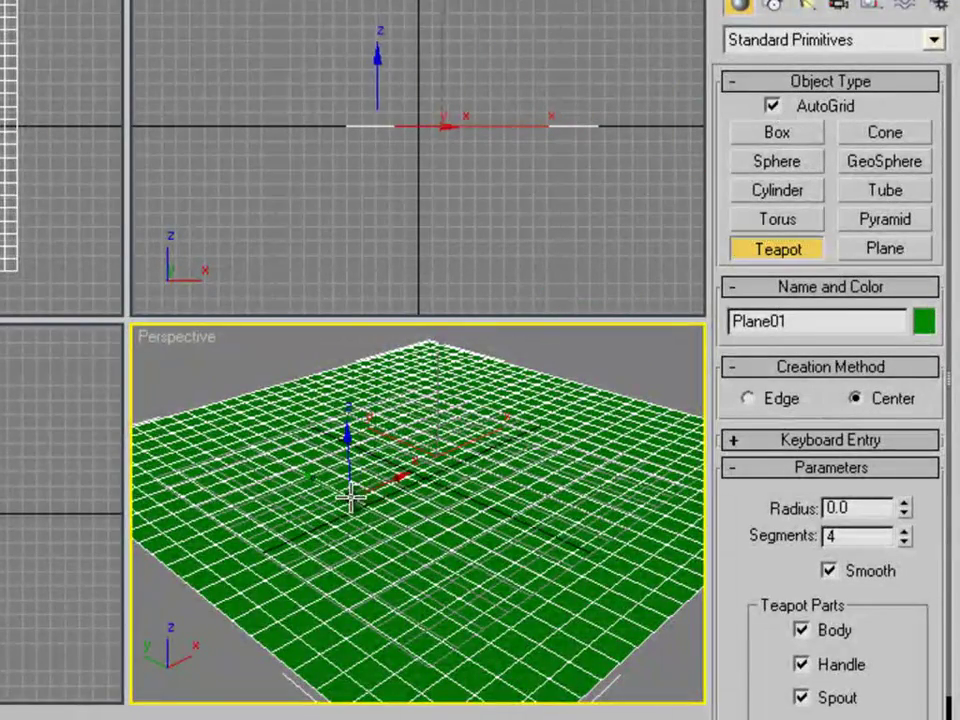
left_click_drag(390, 466, 418, 484)
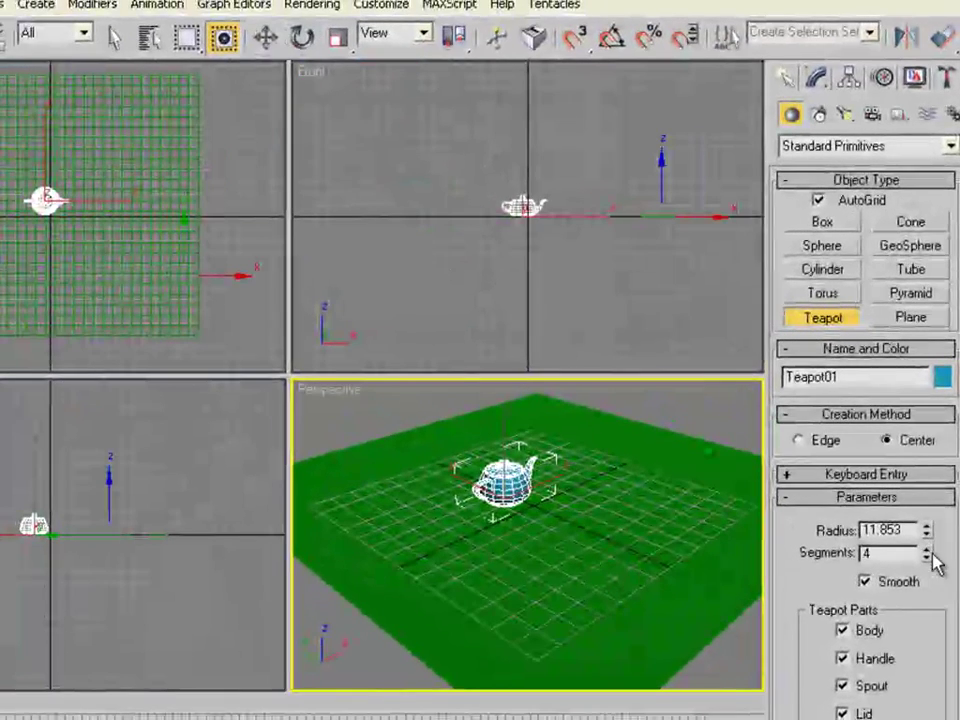
left_click_drag(927, 550, 945, 514)
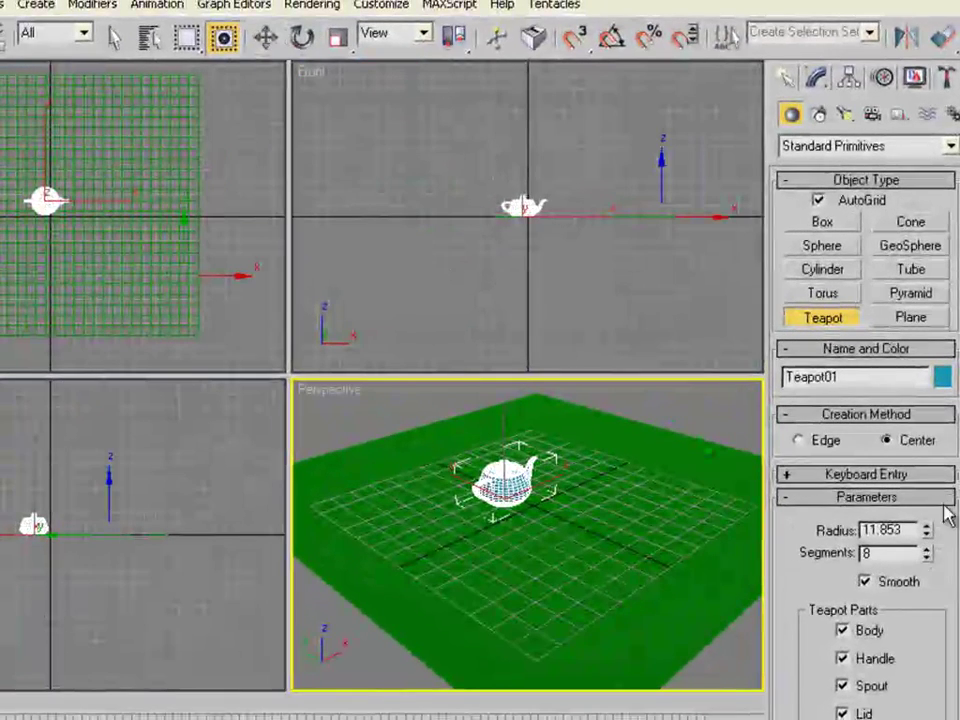
Move the teapot along Y and rotate it about its vertical and X axes
left_click(268, 37)
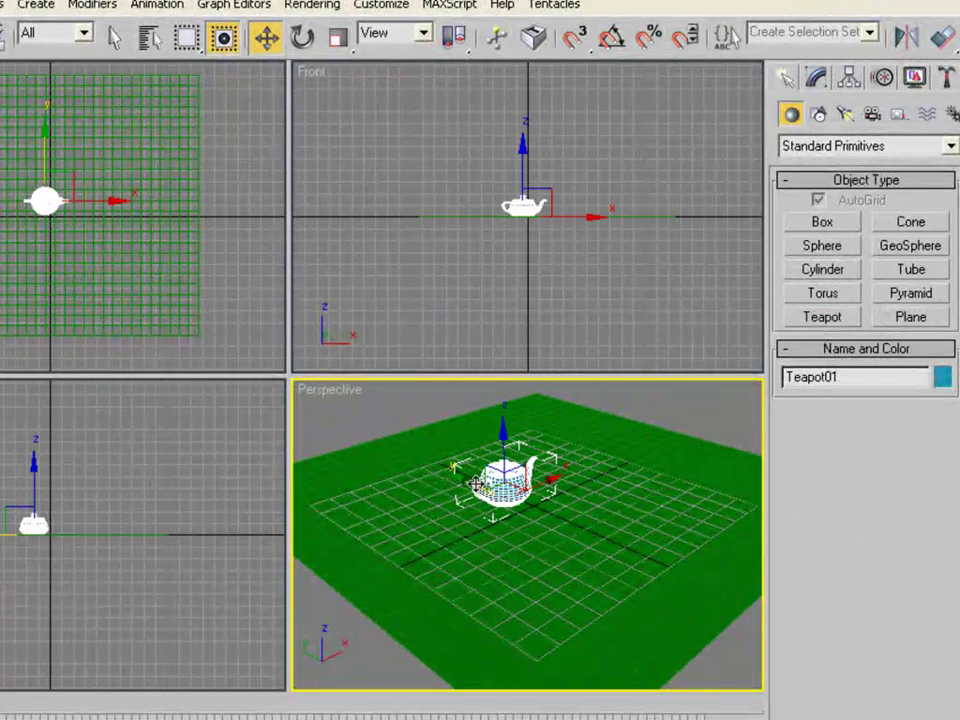
left_click_drag(476, 484, 519, 495)
left_click(302, 40)
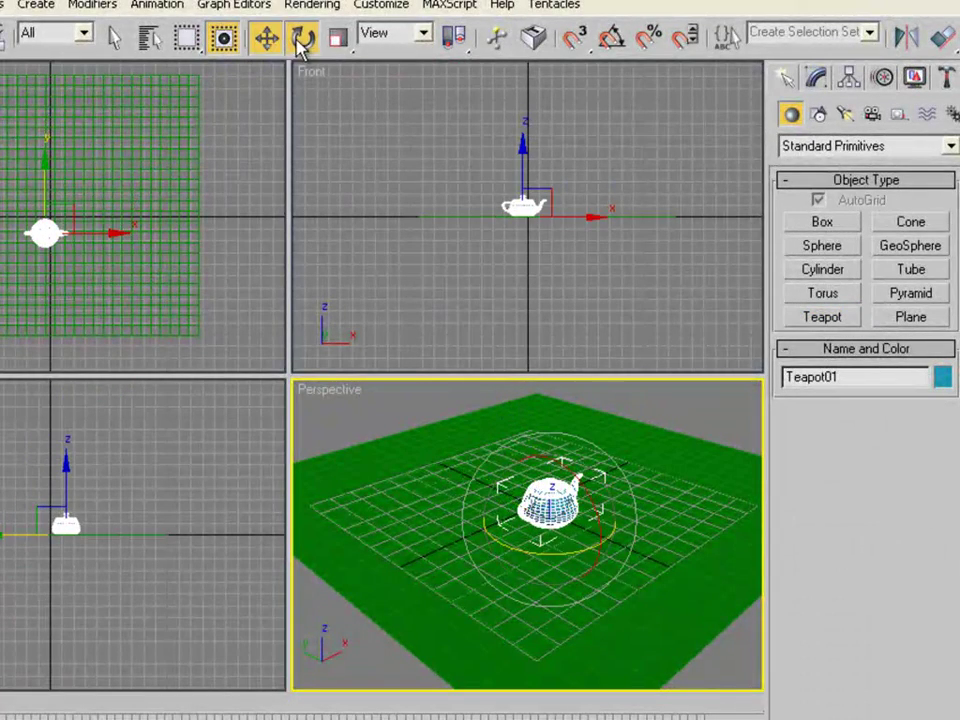
left_click_drag(585, 549, 368, 517)
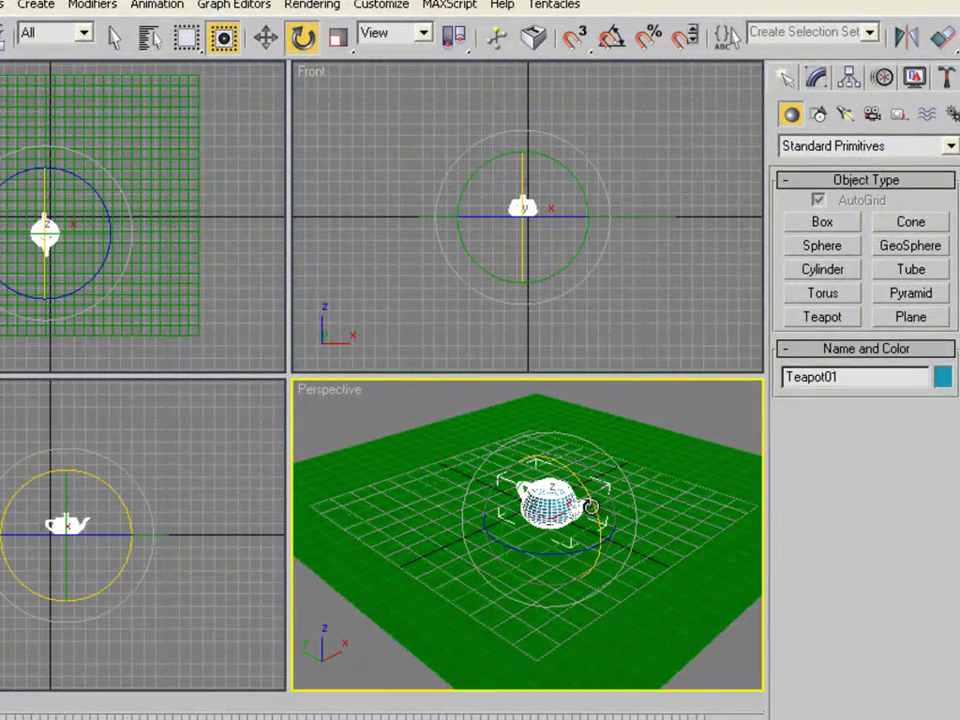
left_click_drag(594, 506, 576, 514)
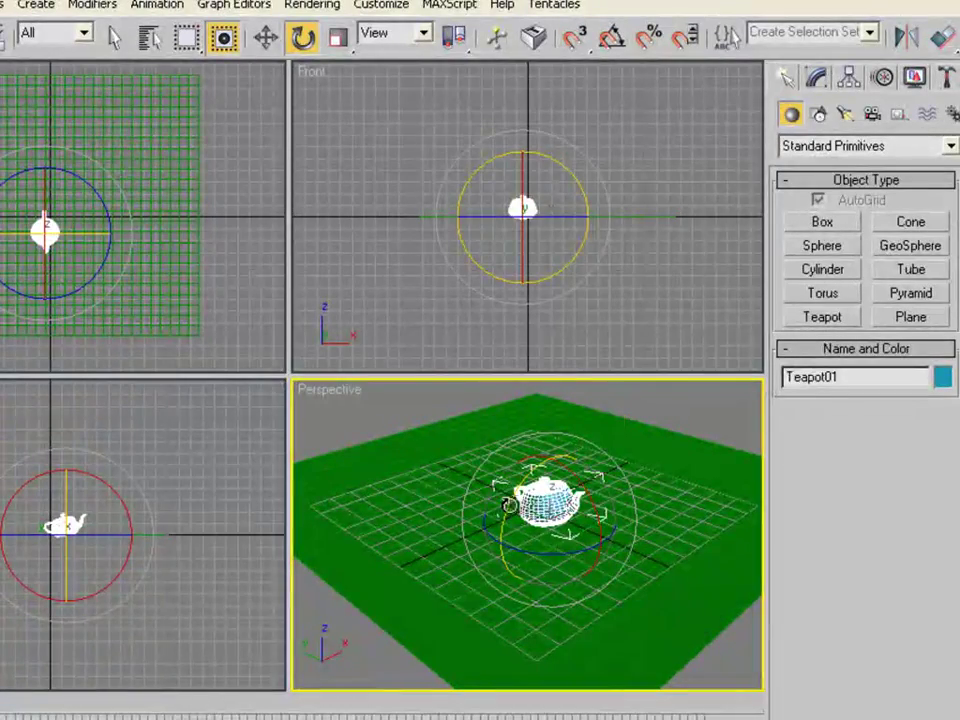
left_click(489, 516)
Recentre the teapot, then orbit and pan the Perspective view around it
left_click(266, 37)
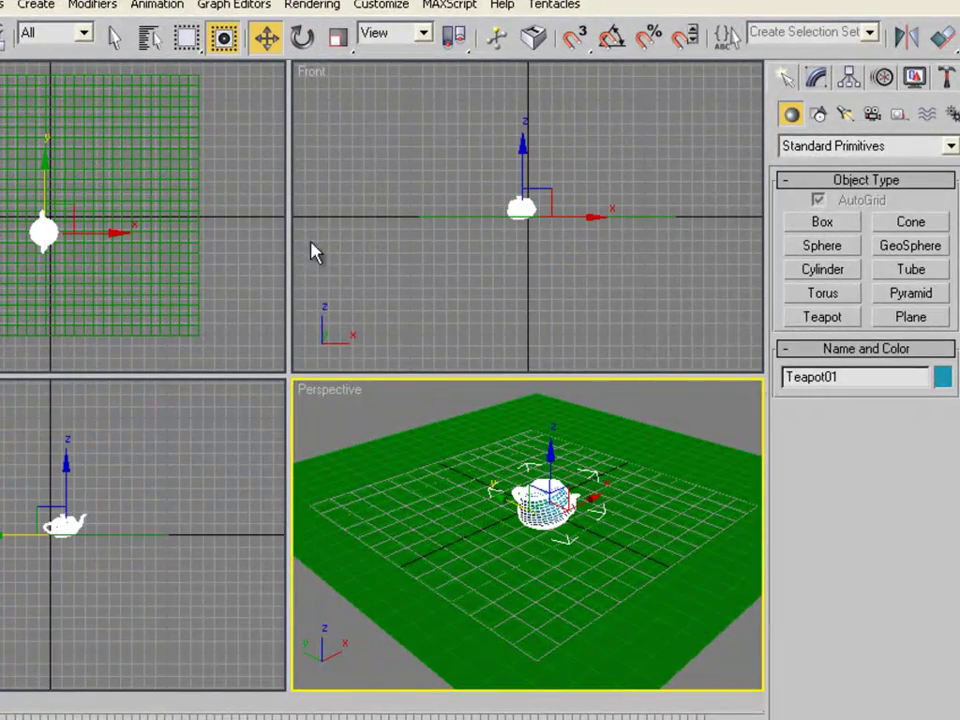
scroll(532, 560, "up", 5)
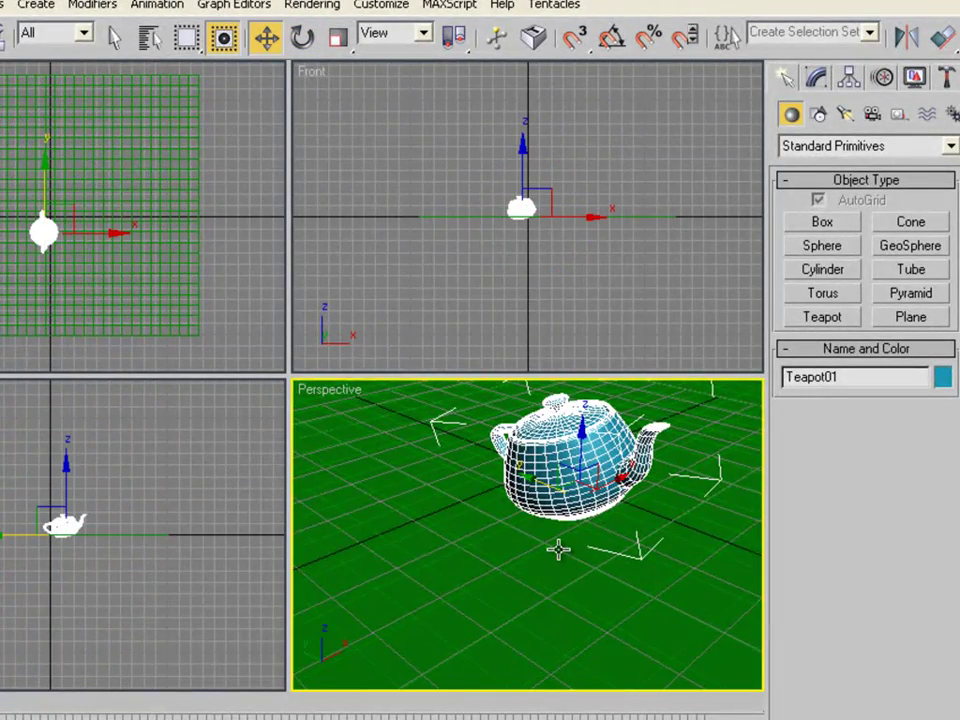
middle_click_drag(558, 548, 535, 518)
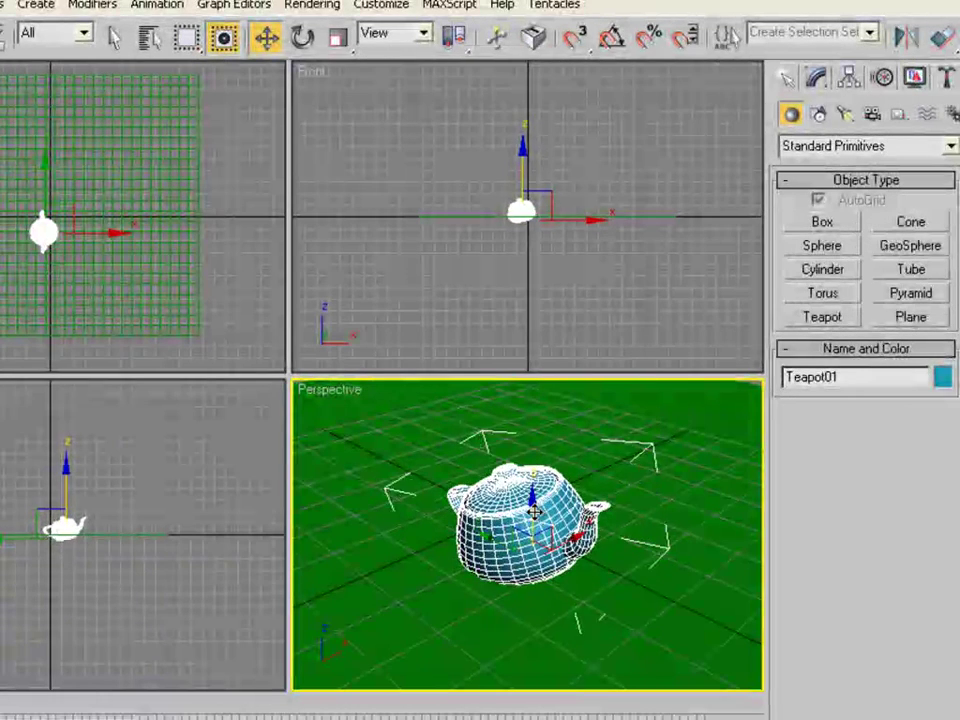
middle_click_drag(535, 516, 535, 516, "alt")
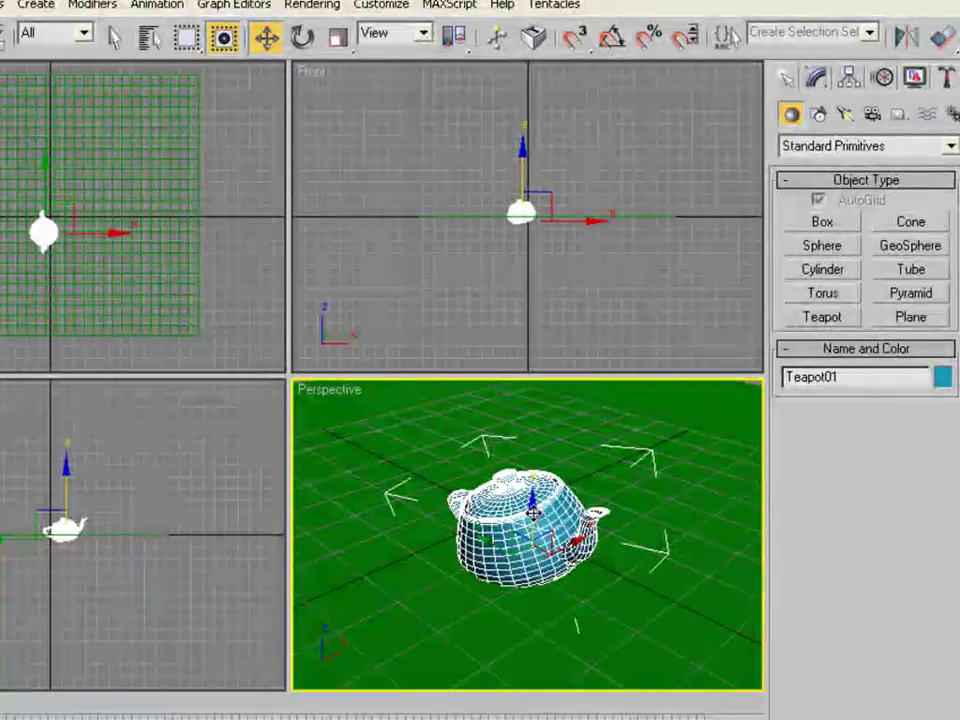
mouse_move(565, 592)
middle_mouse_down()
mouse_move(594, 491)
mouse_move(565, 520)
mouse_move(561, 578)
middle_mouse_up()
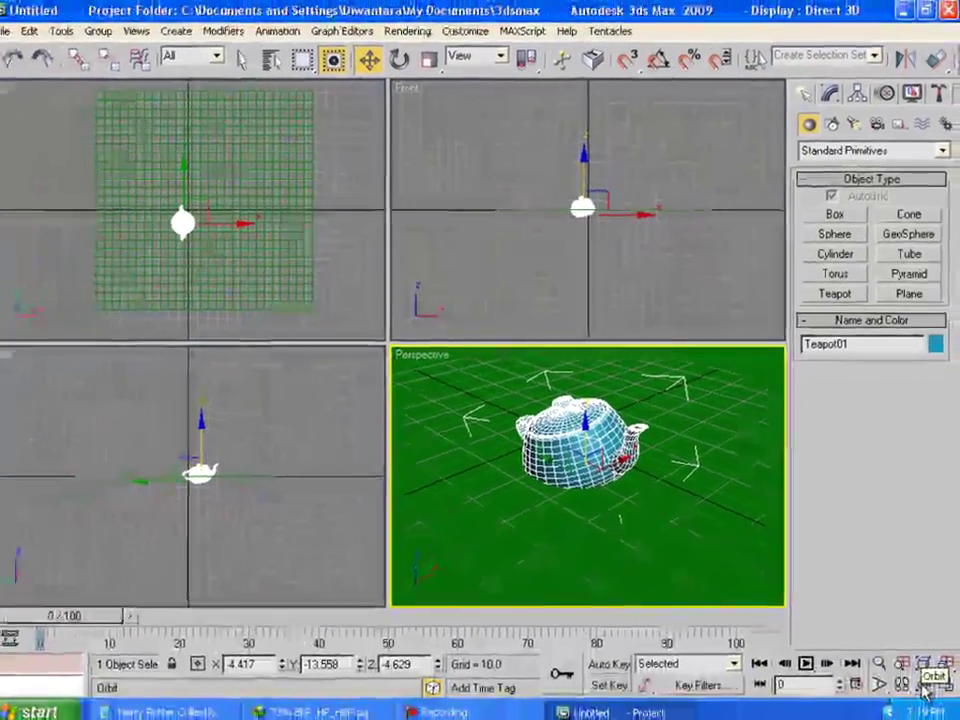
key("ctrl+r")
Make the Front viewport active with Select and Move, and pan the main toolbar
left_click_drag(623, 515, 605, 440)
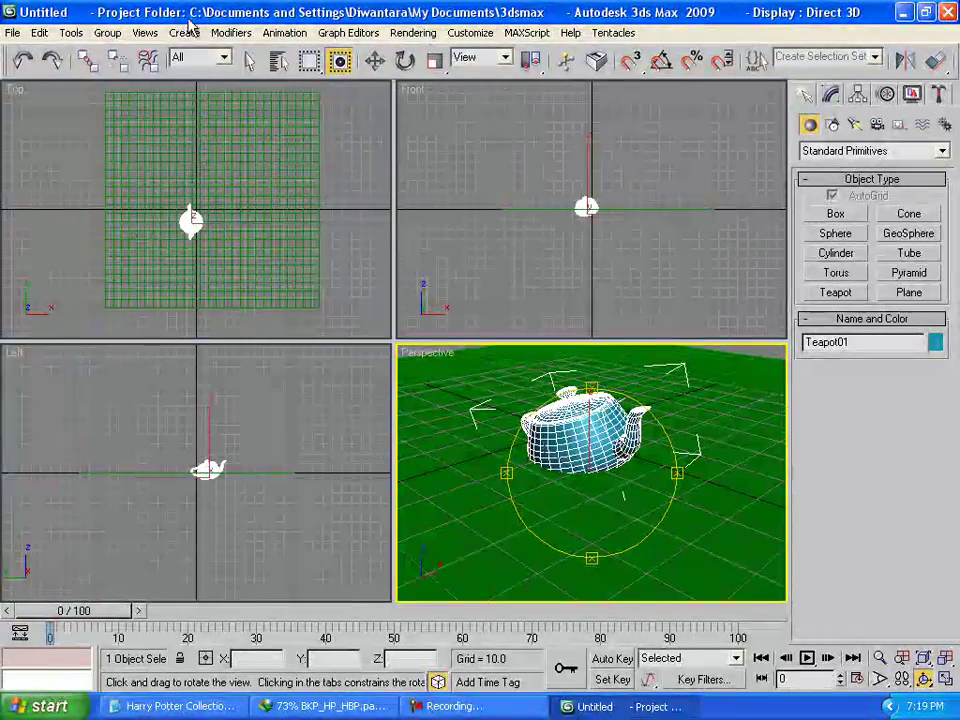
left_click(39, 32)
left_click(557, 285)
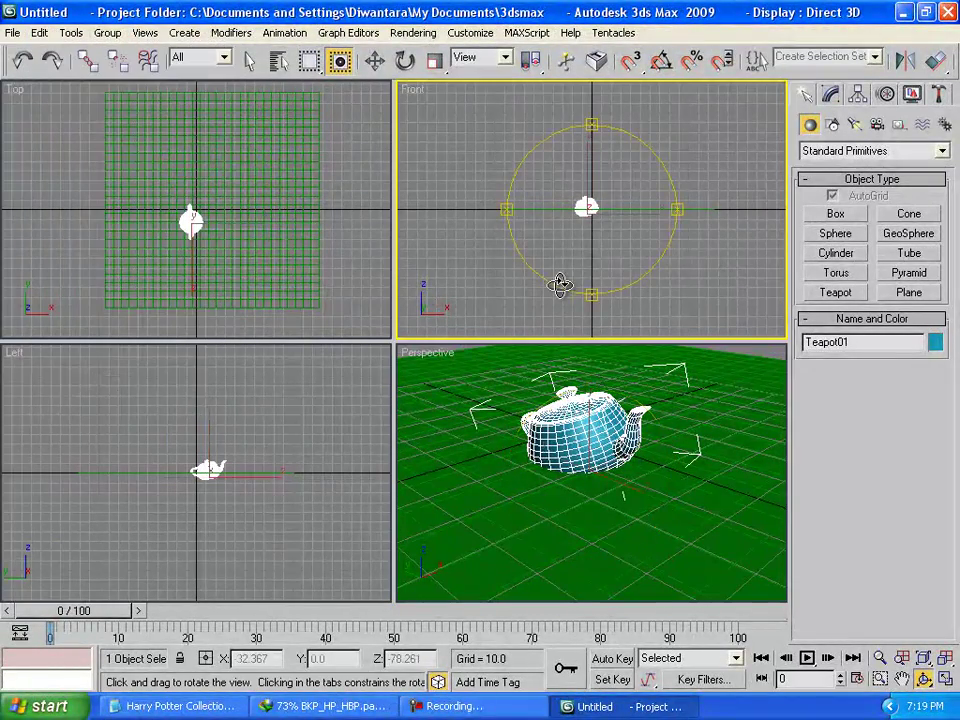
left_click(375, 61)
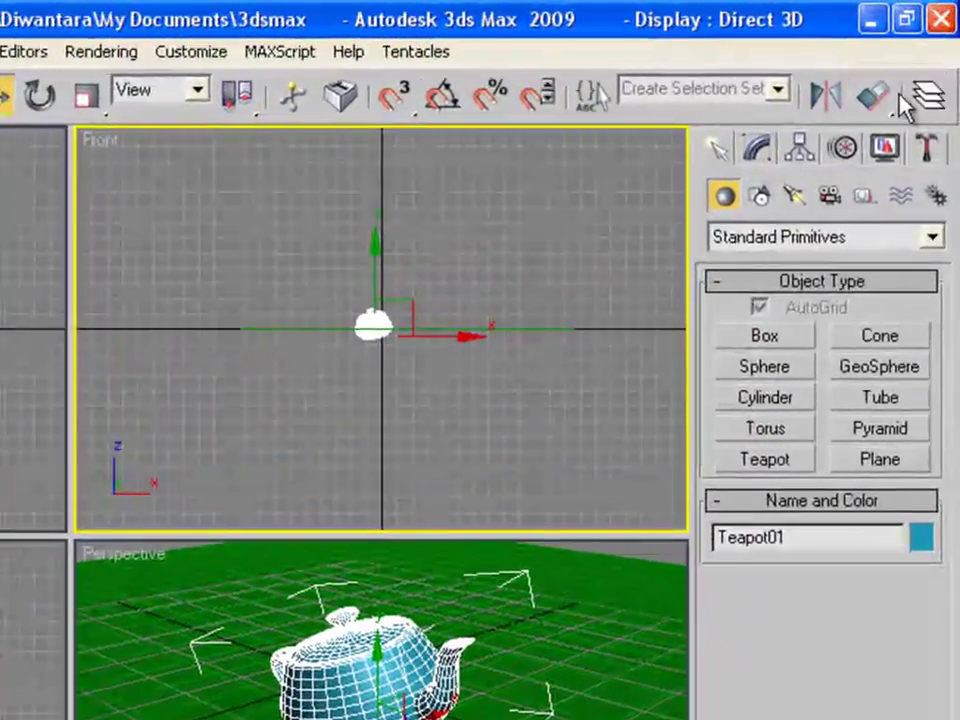
left_click_drag(951, 64, 817, 65)
left_click_drag(735, 100, 585, 86)
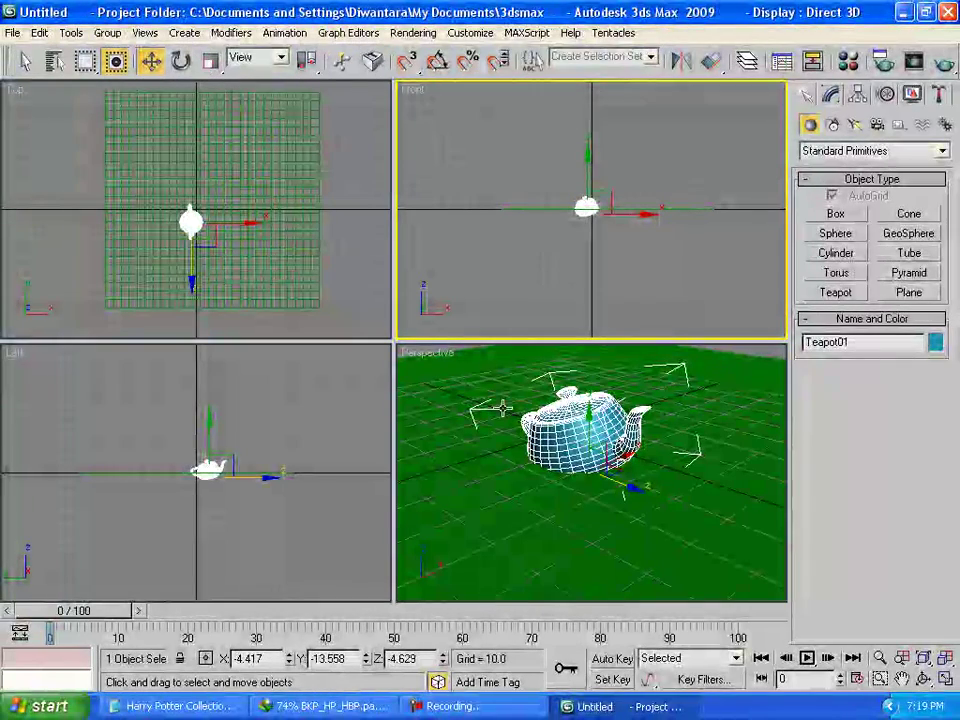
Open the Material Editor with M and select the first sample slot
key("m")
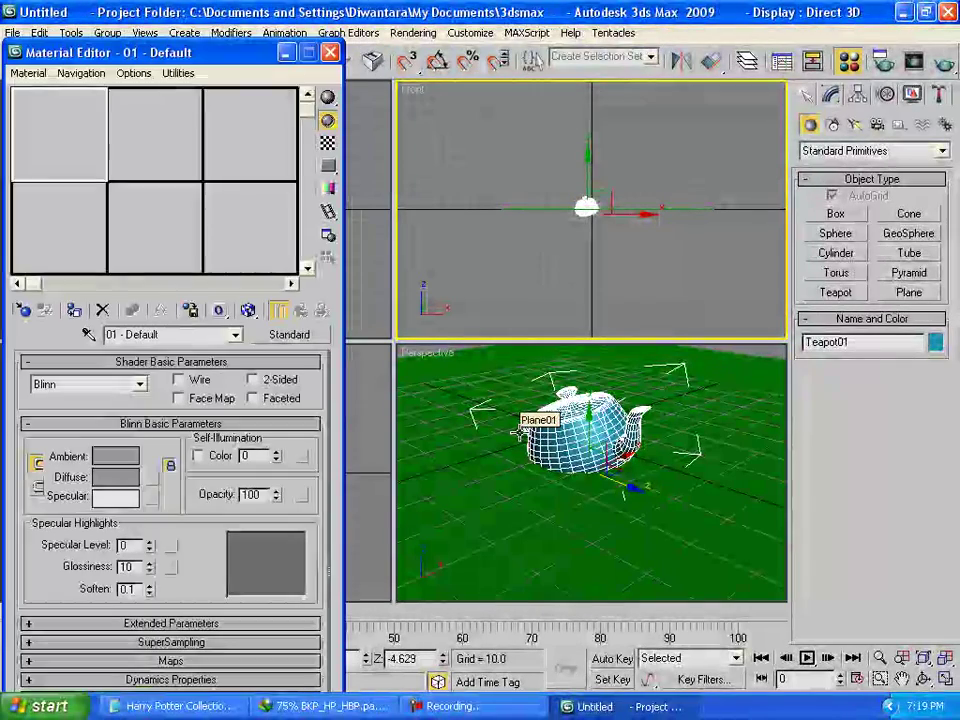
left_click_drag(252, 64, 362, 27)
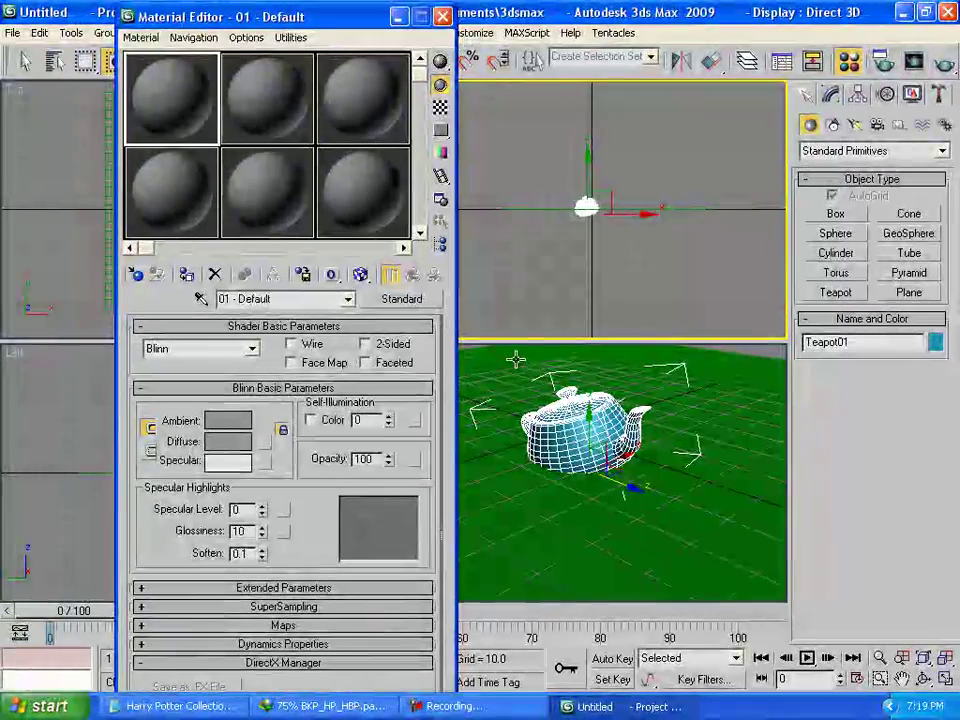
left_click(265, 97)
left_click(195, 105)
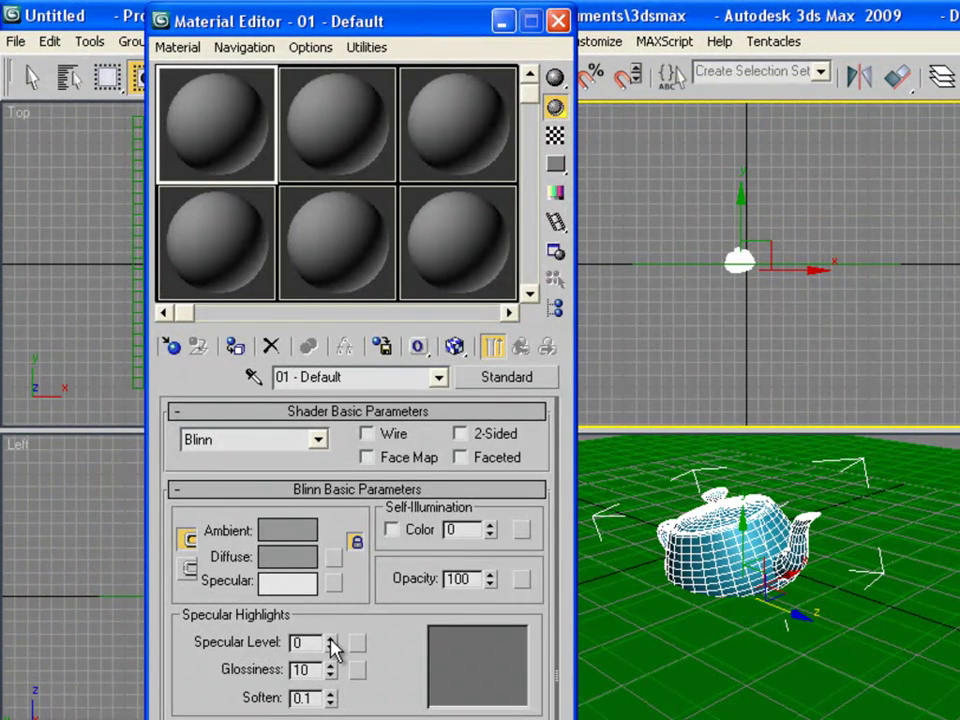
Set Specular Level 64, Glossiness 19 and Soften 0.29
left_click_drag(333, 645, 352, 563)
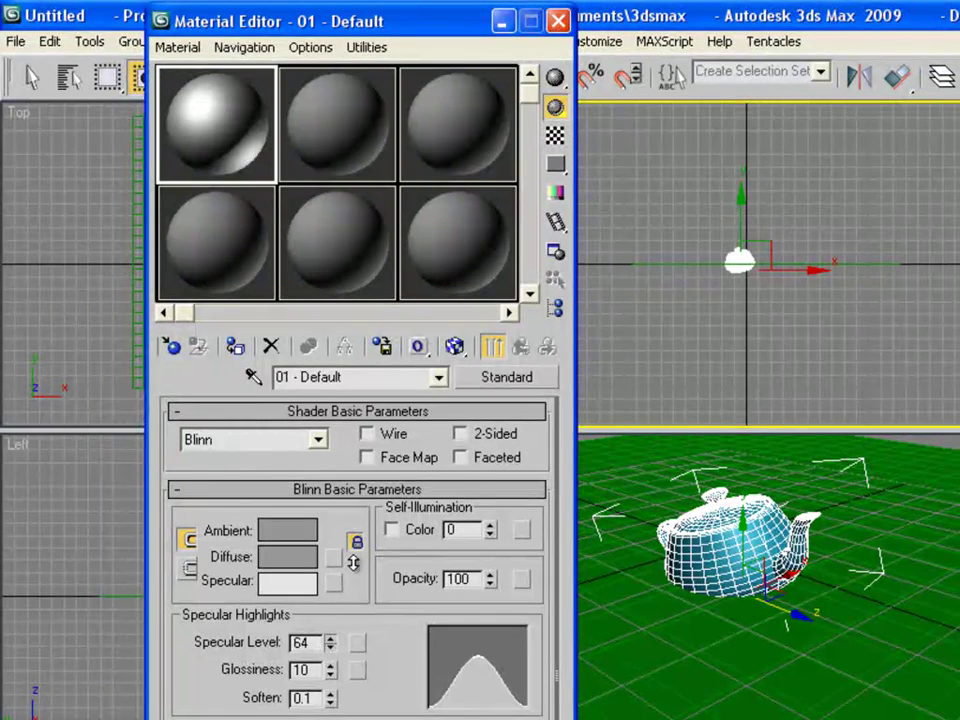
mouse_move(332, 677)
left_mouse_down()
mouse_move(330, 645)
mouse_move(330, 655)
left_mouse_up()
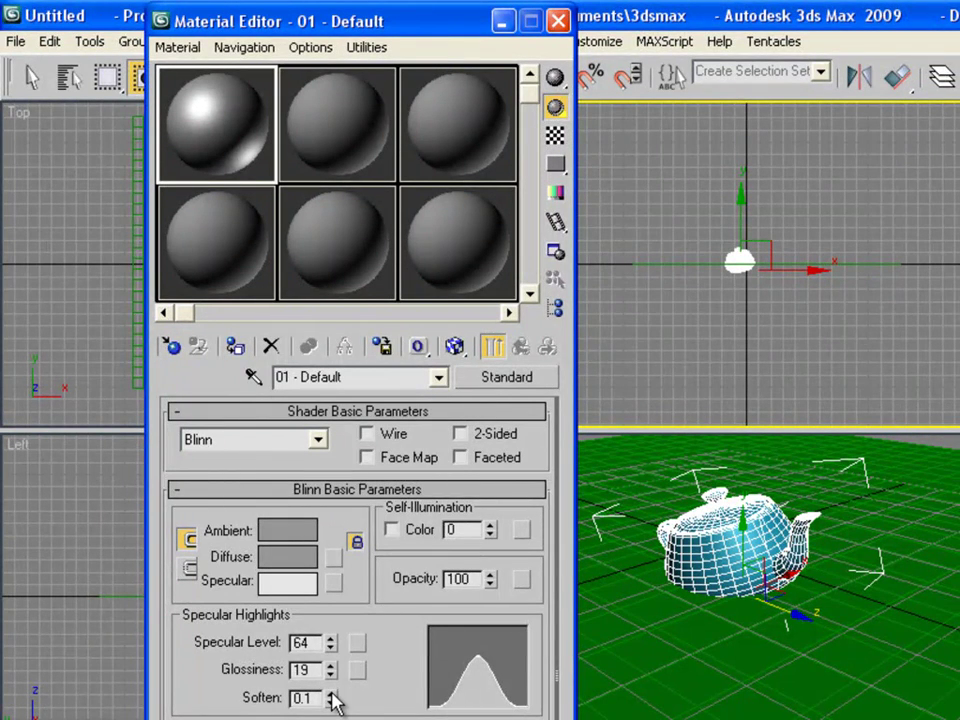
left_click_drag(333, 700, 333, 688)
Put a Raytrace map (Map #1) in Reflection and return to the parent material
scroll(357, 560, "down", 10)
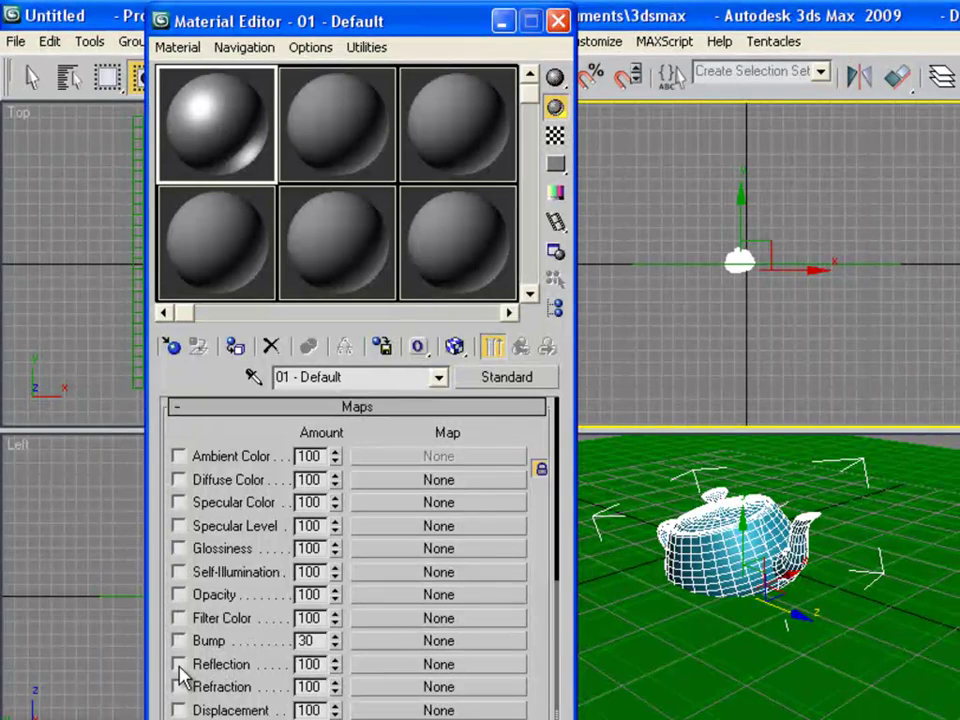
left_click(398, 665)
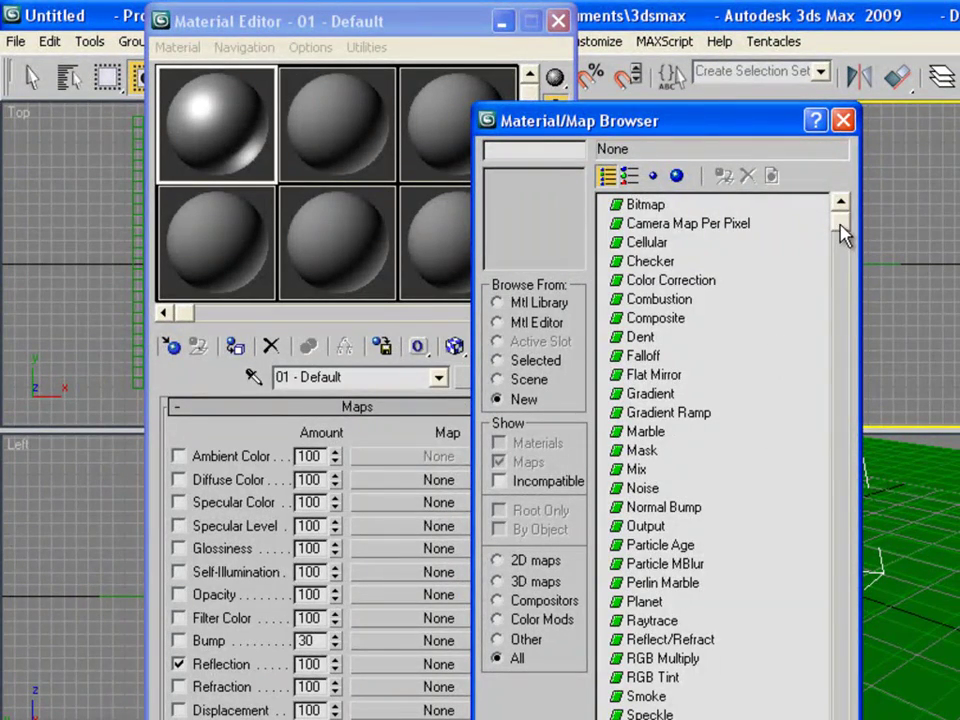
left_click_drag(838, 229, 838, 395)
scroll(810, 643, "down", 2)
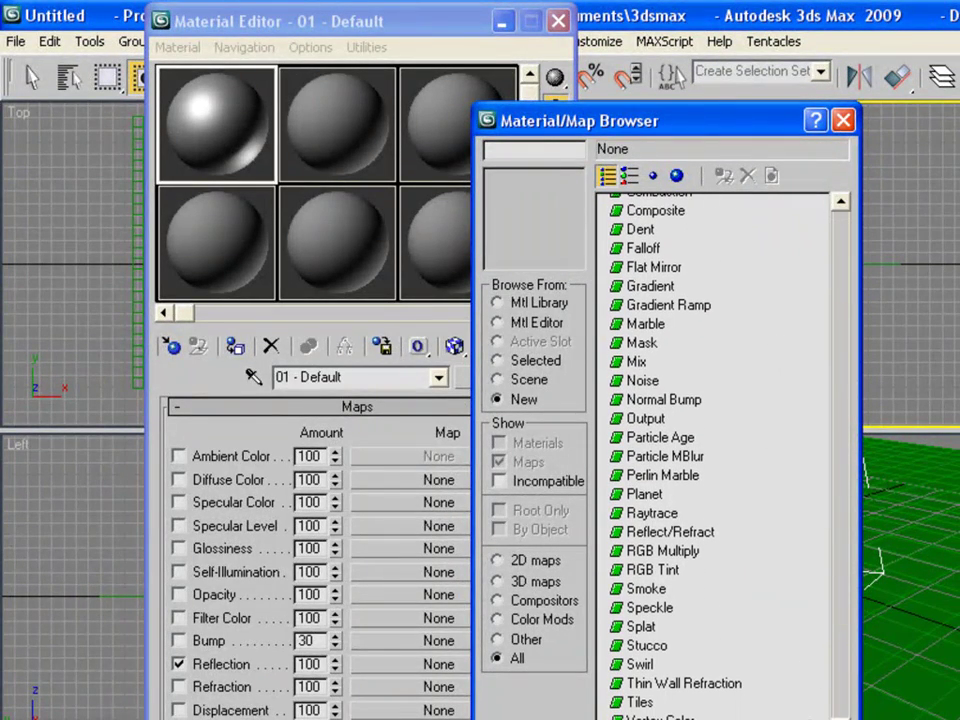
double_click(640, 514)
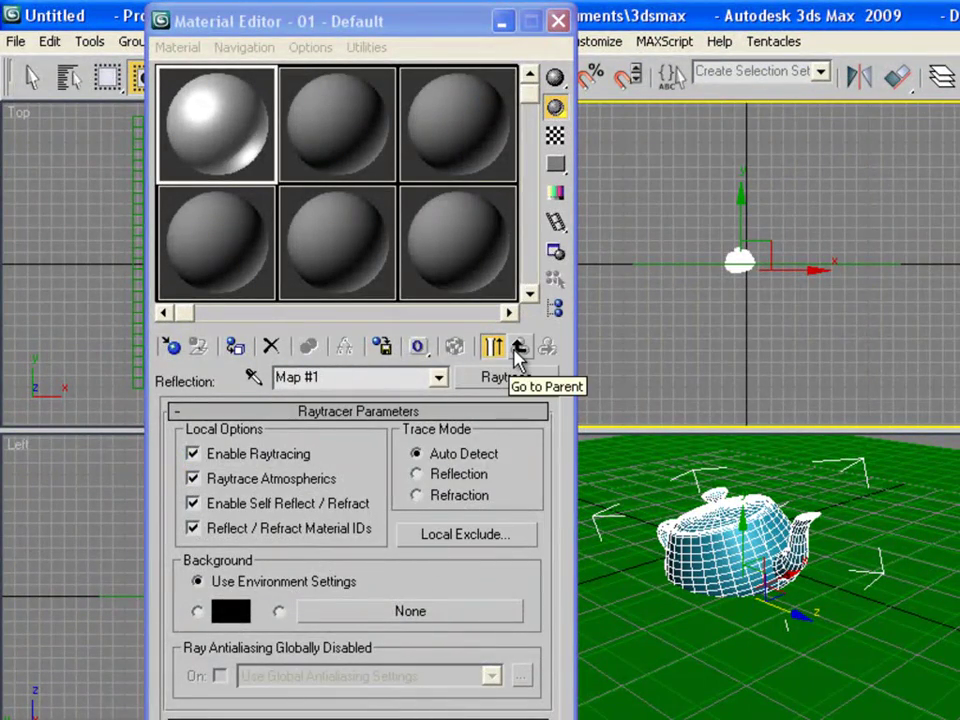
left_click(438, 378)
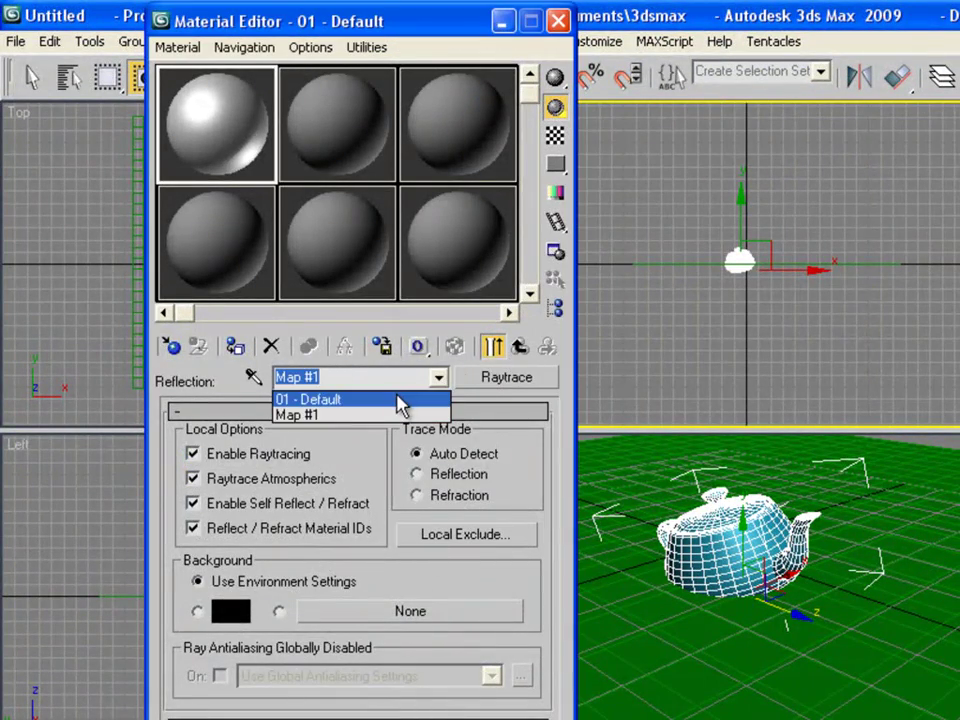
left_click(343, 397)
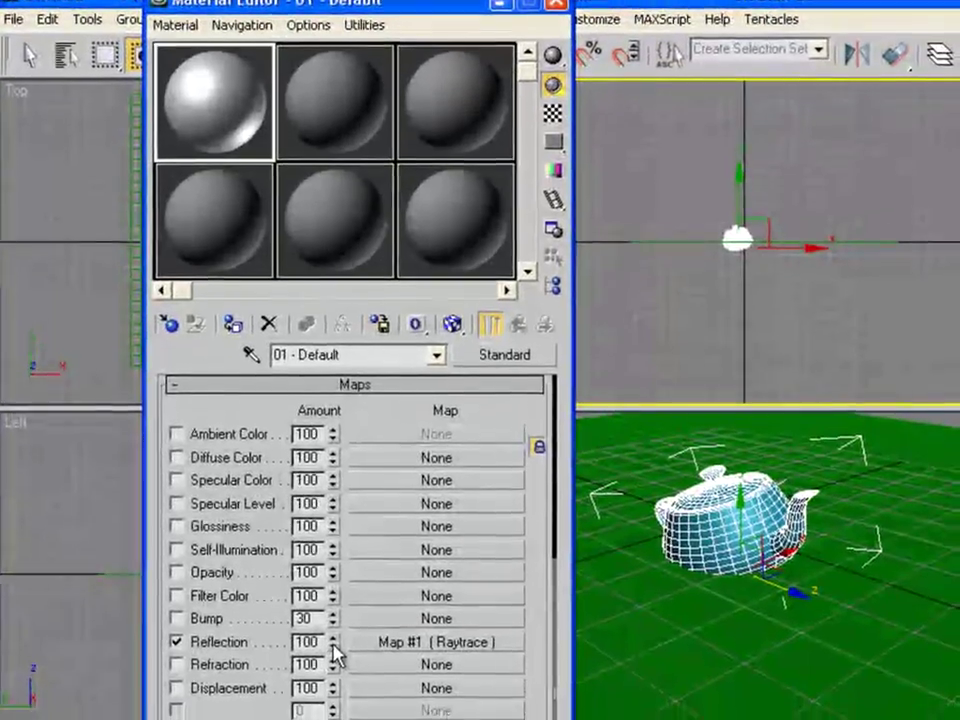
Lower the Reflection amount to 45
left_click_drag(335, 668, 334, 681)
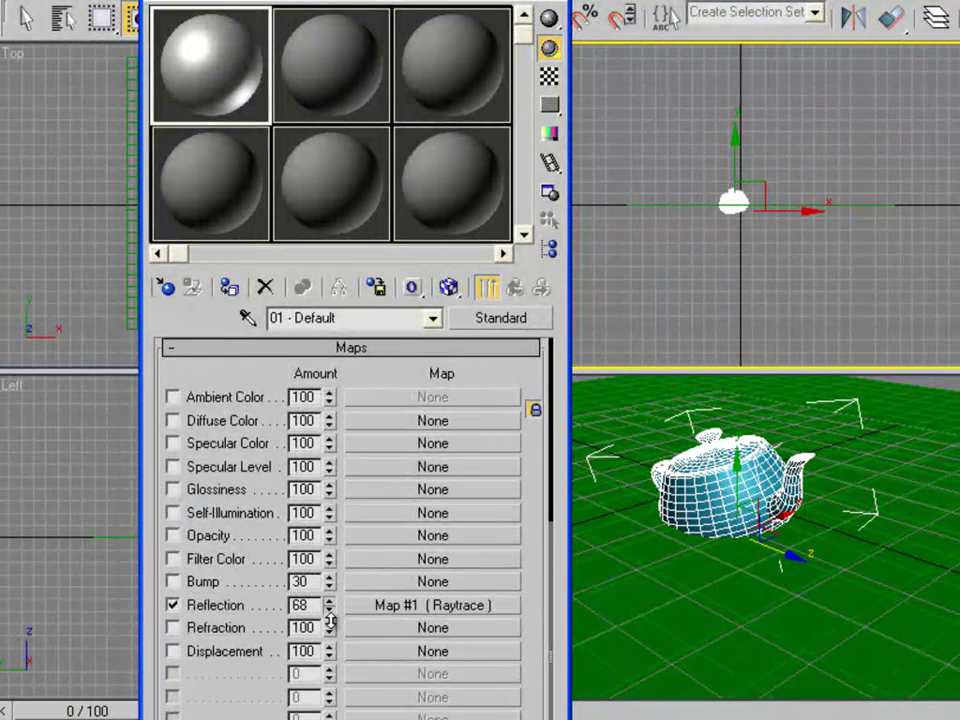
left_click_drag(330, 620, 331, 646)
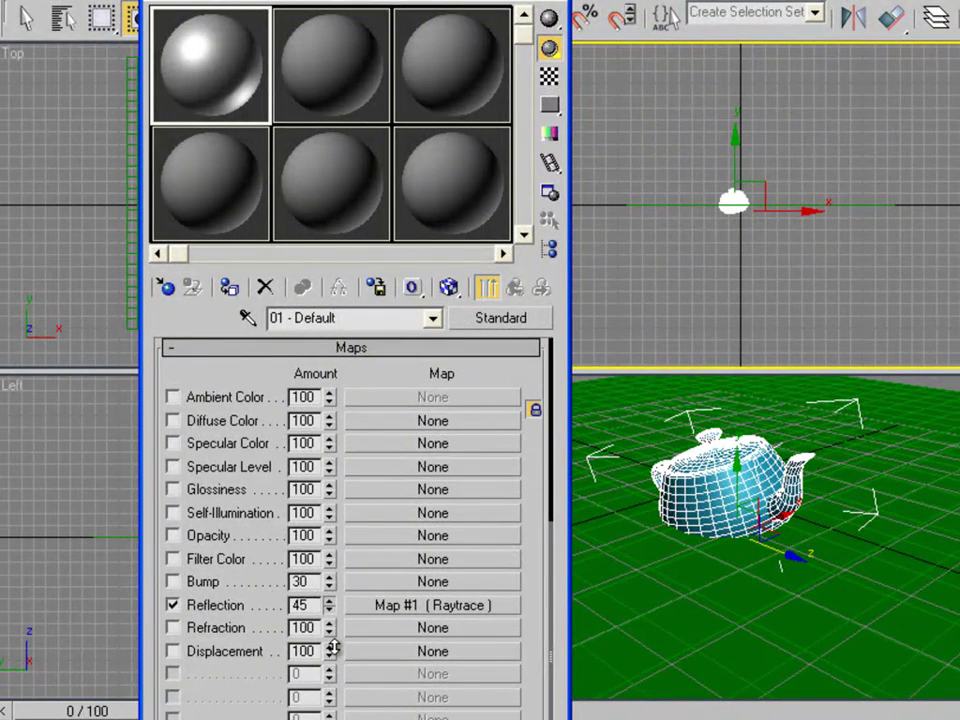
mouse_move(338, 635)
left_mouse_down()
mouse_move(332, 628)
mouse_move(335, 648)
left_mouse_up()
Copy the Raytrace map onto Refraction as Map #2 with amount 14
left_click_drag(380, 606, 381, 631)
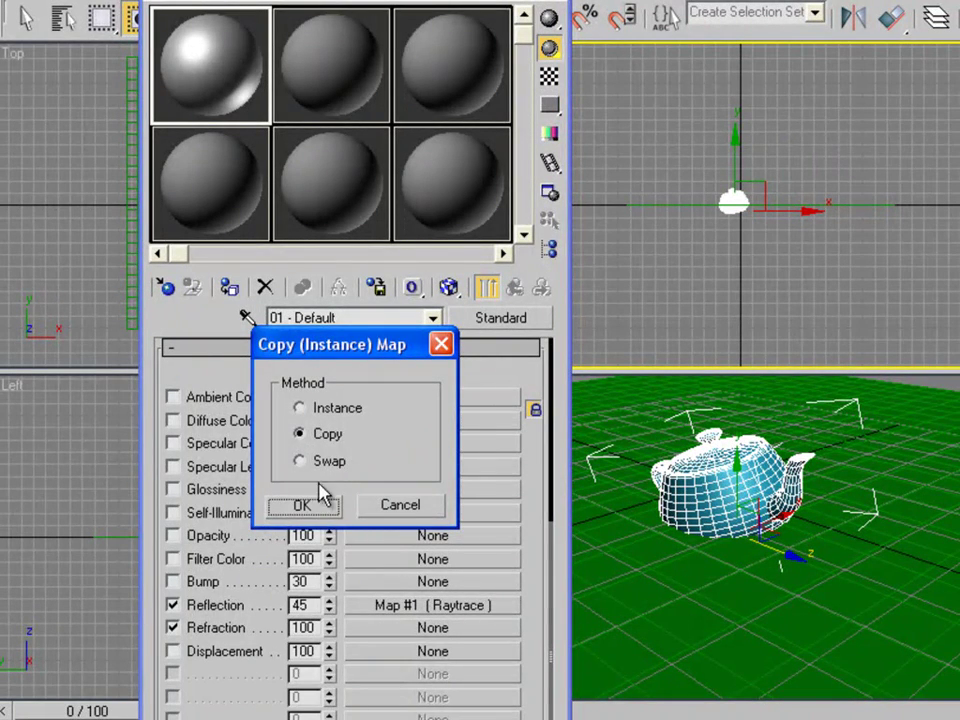
left_click(315, 507)
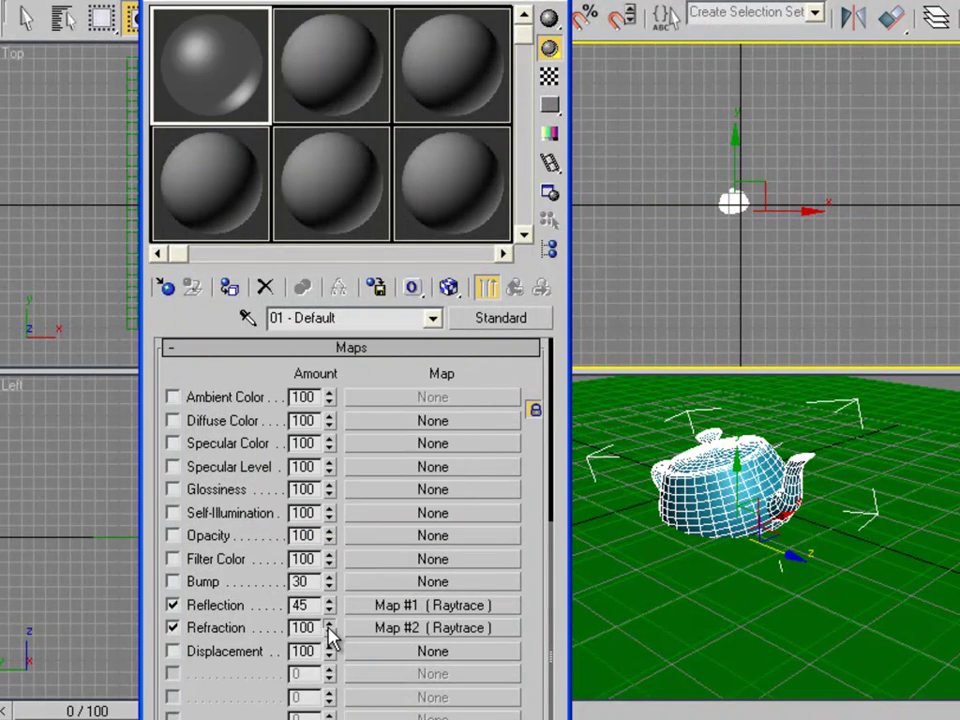
left_click_drag(332, 640, 332, 705)
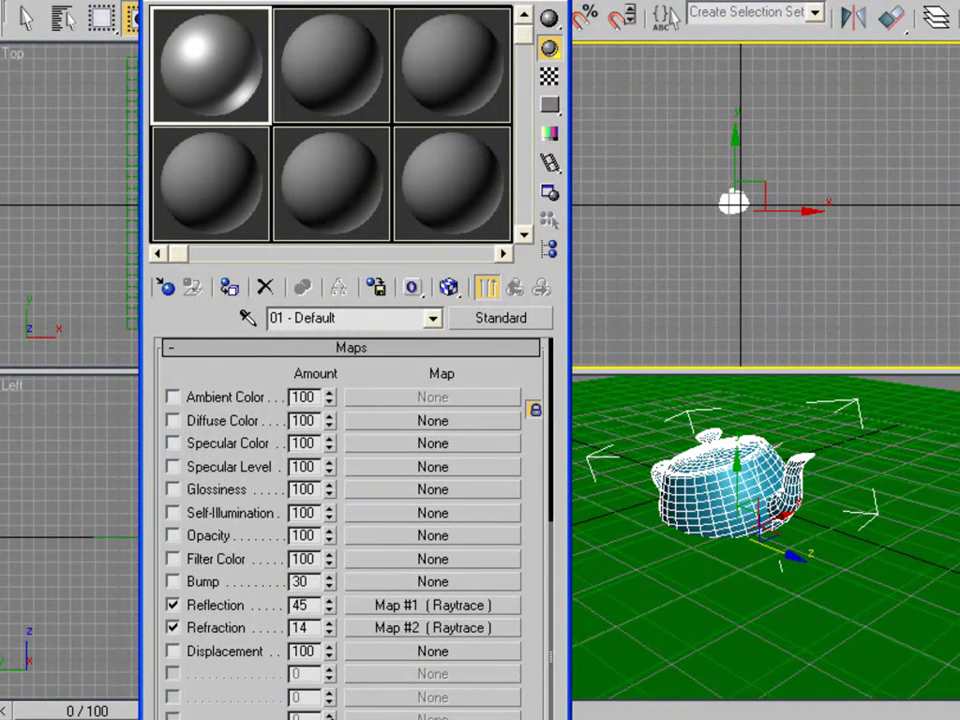
left_click(274, 350)
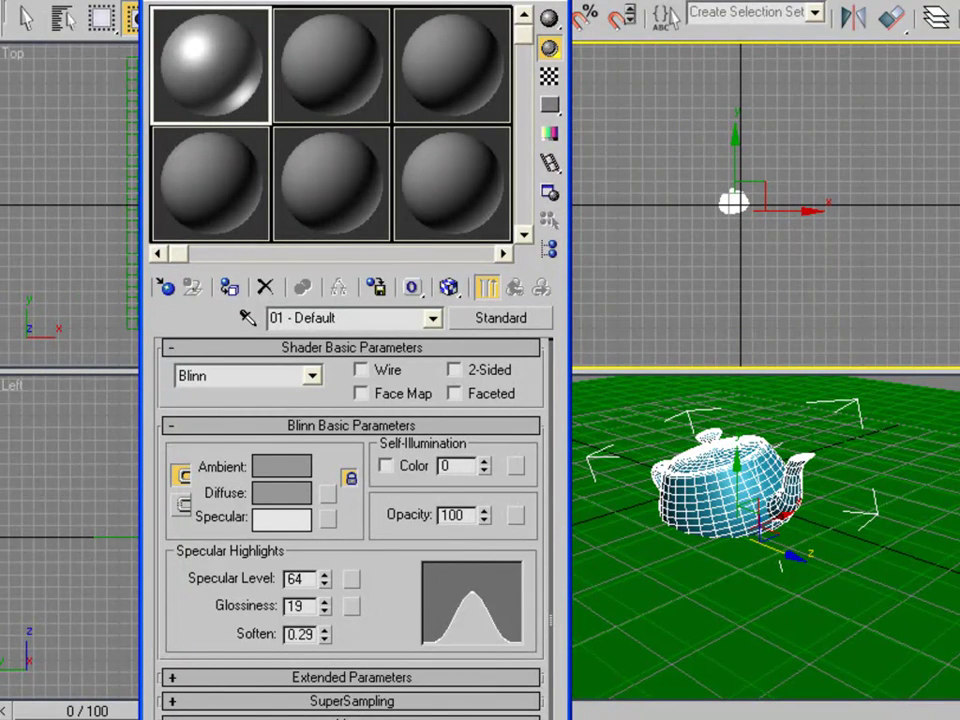
scroll(350, 530, "down", 5)
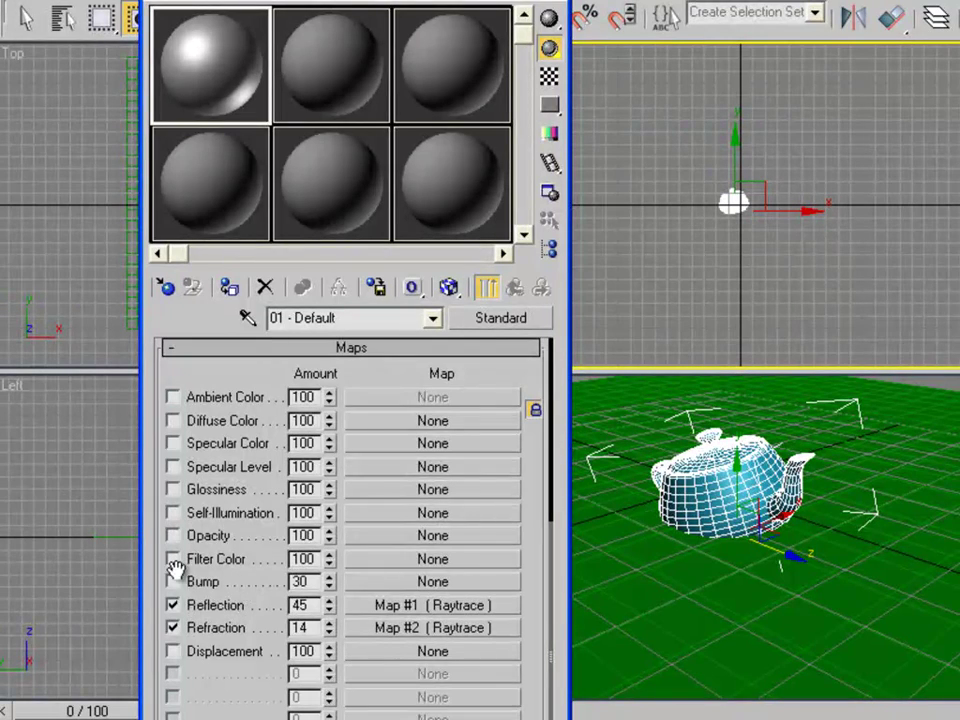
Add a Noise map (Map #3) as the bump and assign the material to the plane
left_click(365, 583)
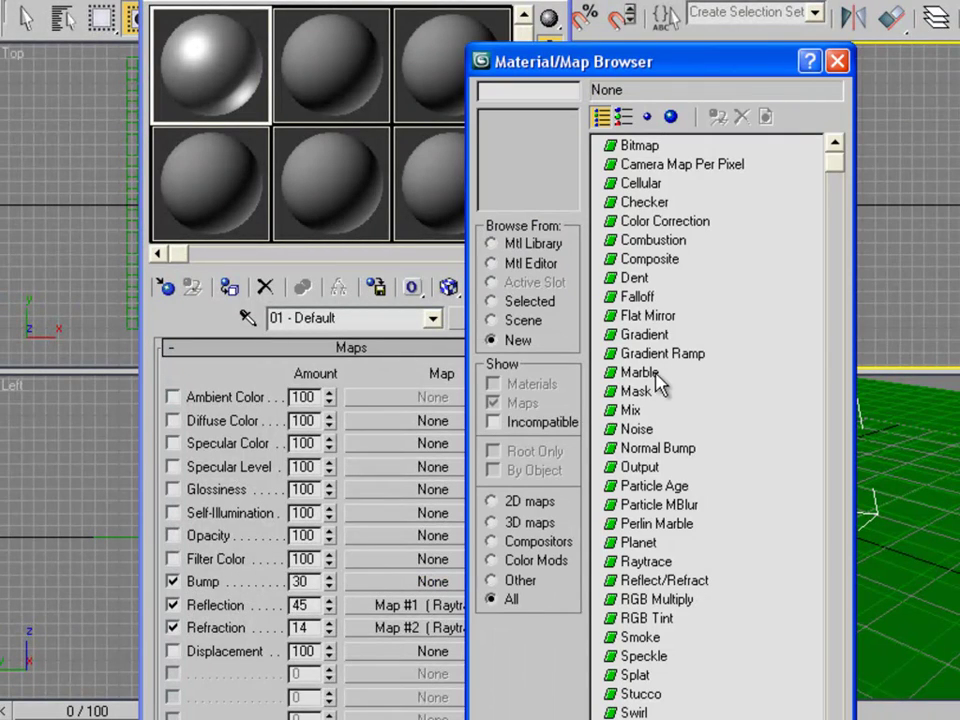
double_click(636, 430)
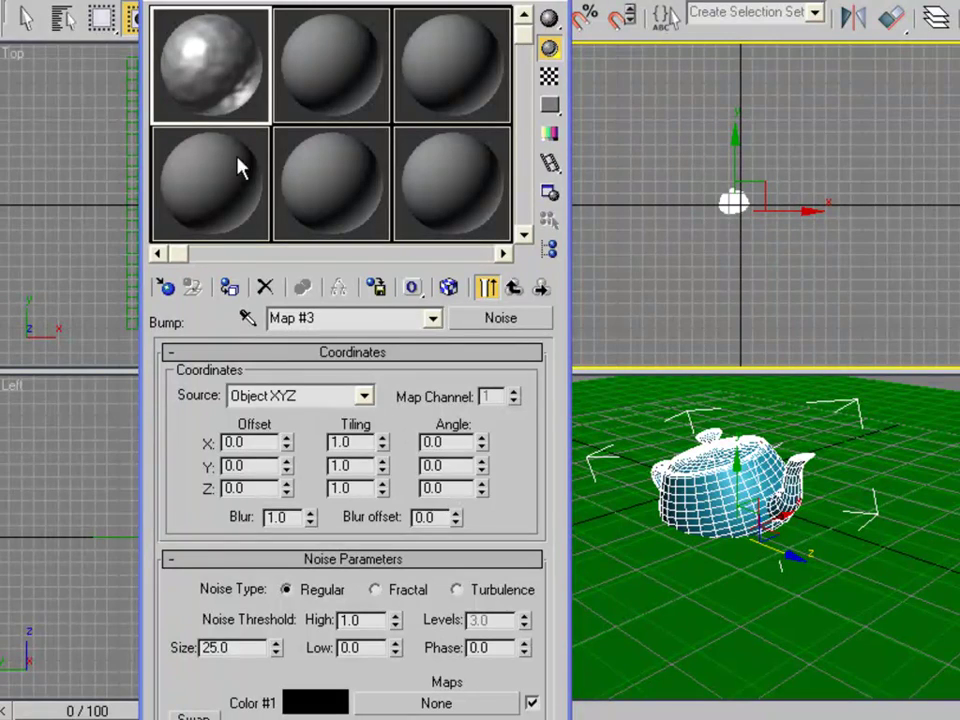
left_click_drag(210, 82, 697, 638)
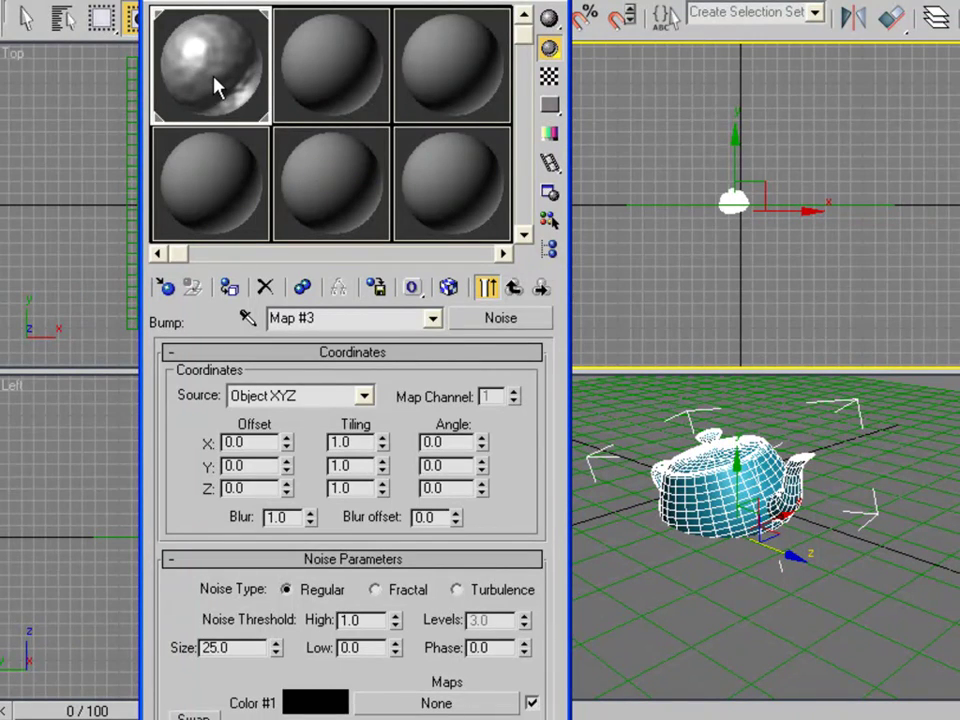
left_click(719, 597)
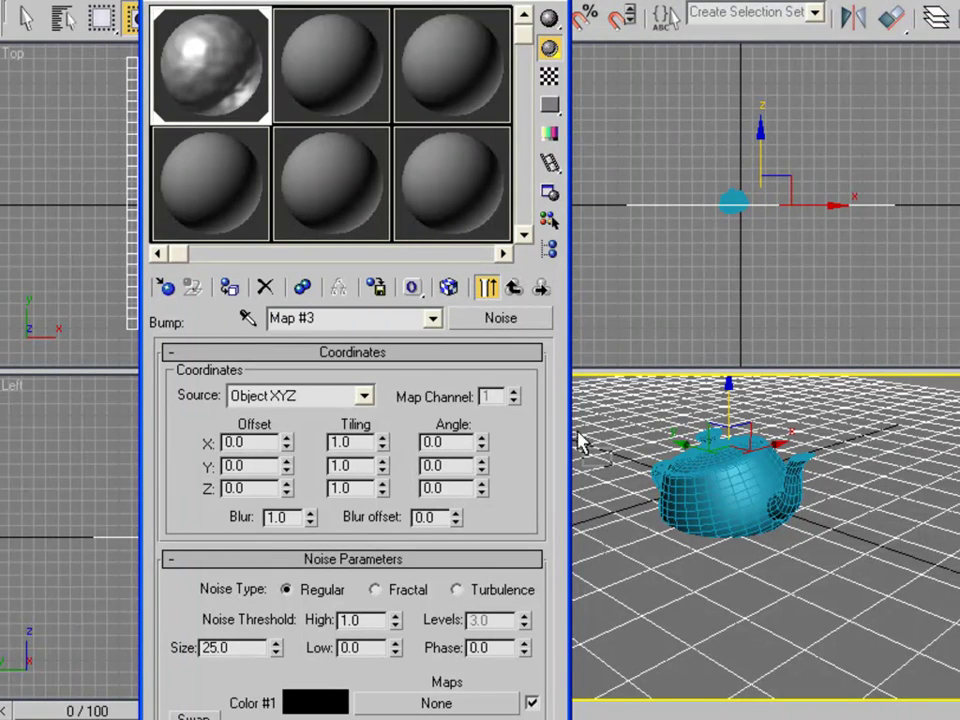
Set Noise tiling to 3.2 in X and 3.0 in Y, then test-render
left_click_drag(382, 441, 385, 414)
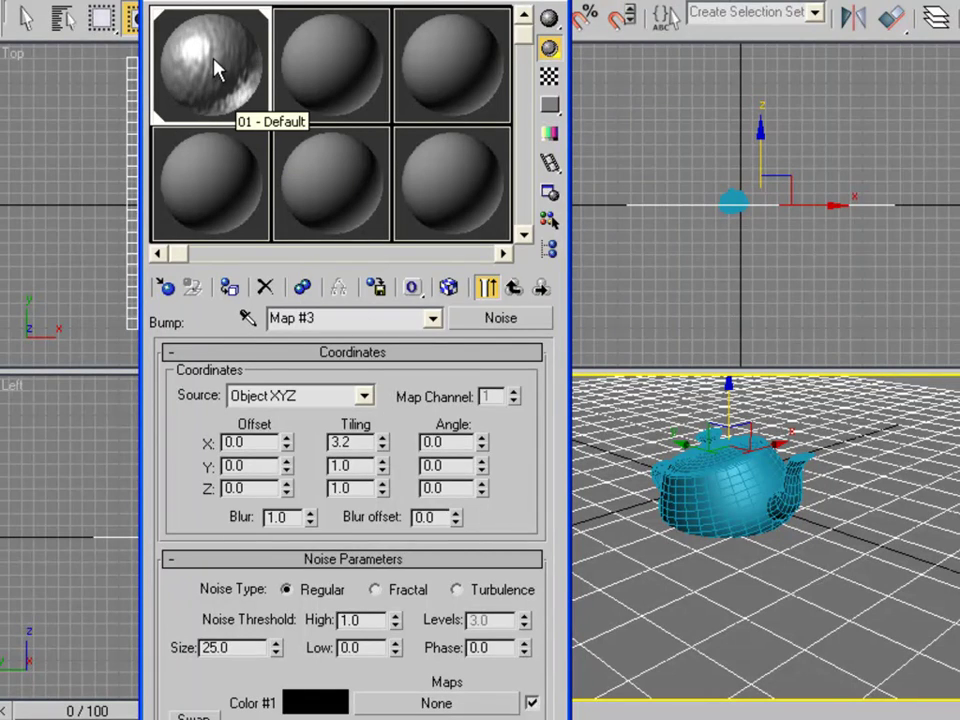
left_click_drag(382, 465, 382, 435)
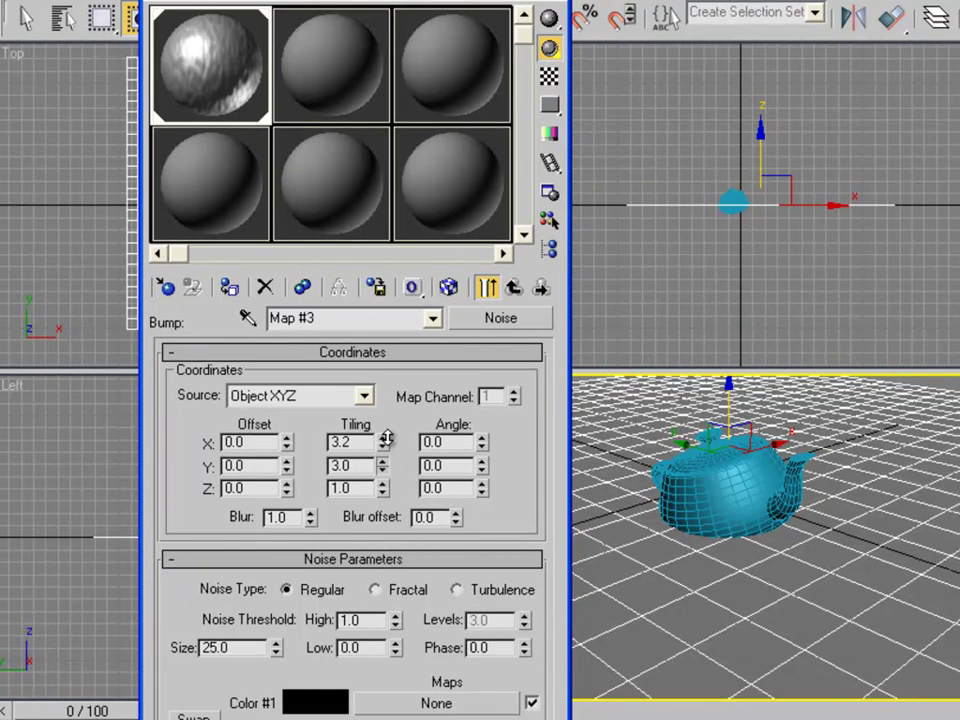
key("shift+q")
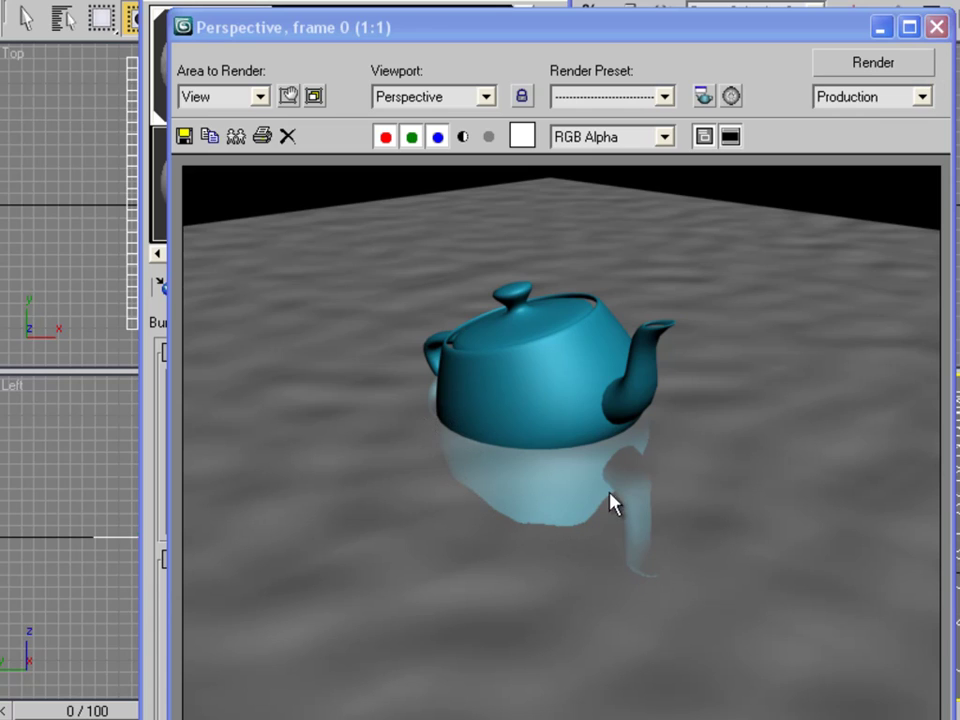
left_click(936, 27)
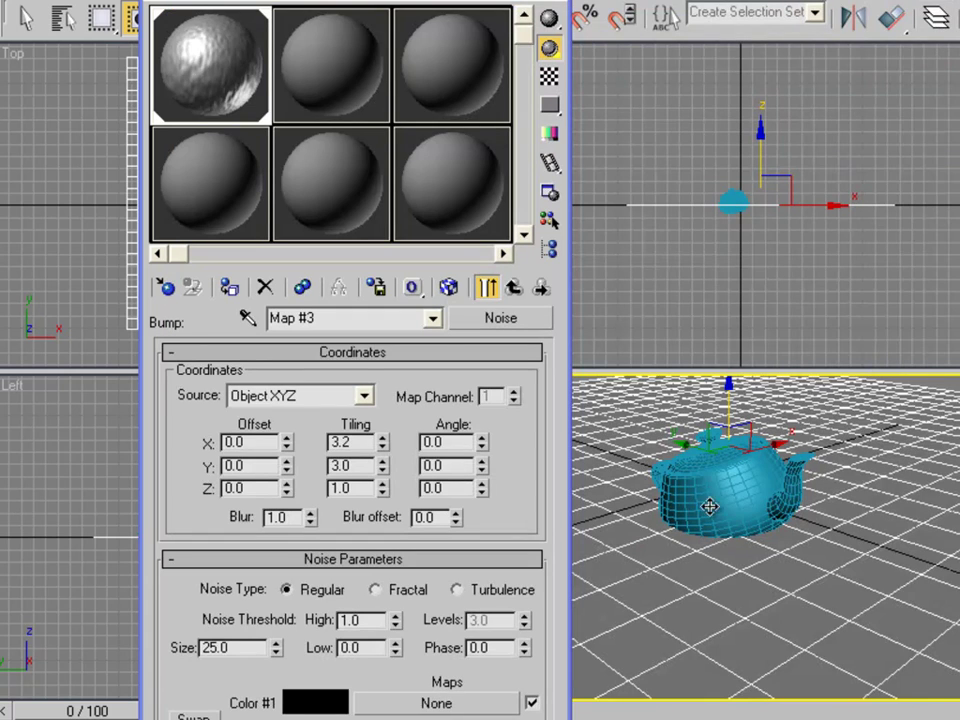
Make the second material blue-violet with Specular Level 83 and Glossiness 11
left_click(352, 85)
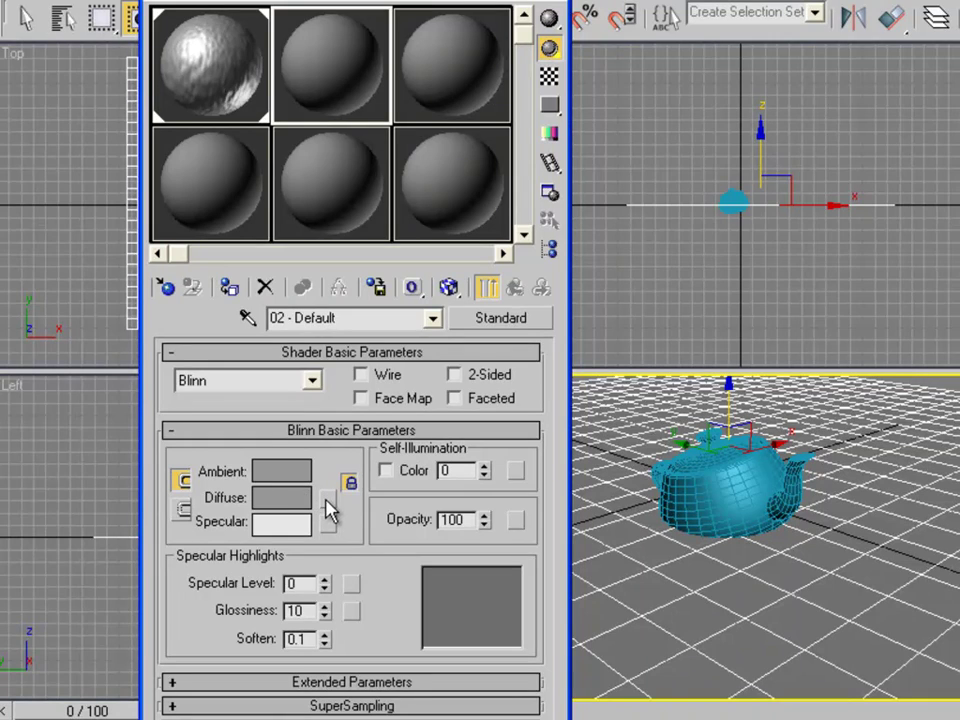
left_click(296, 472)
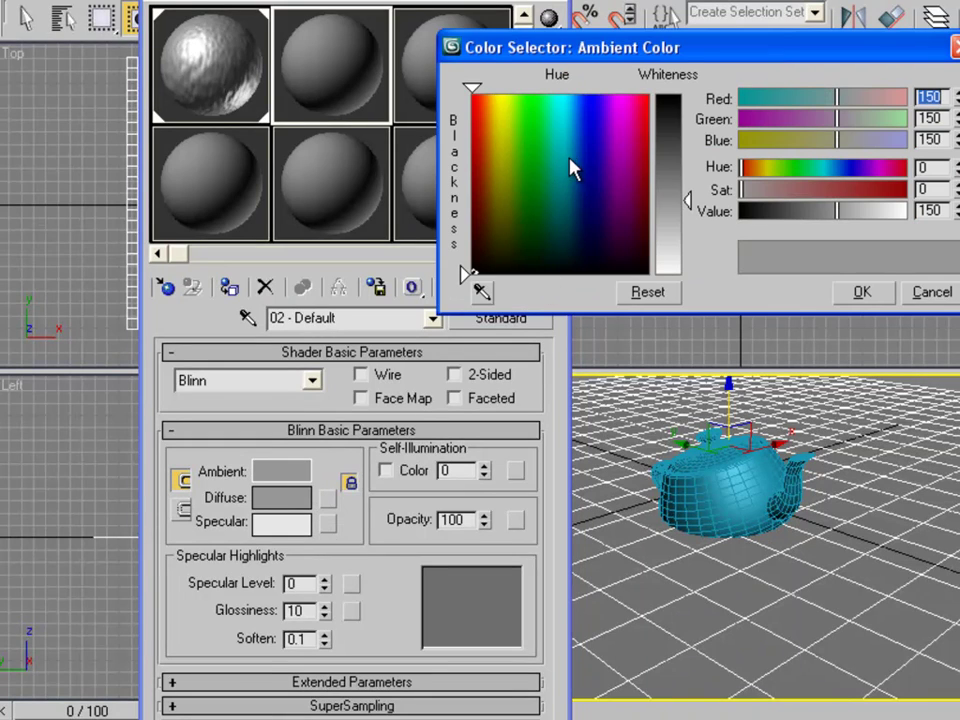
left_click_drag(573, 168, 600, 101)
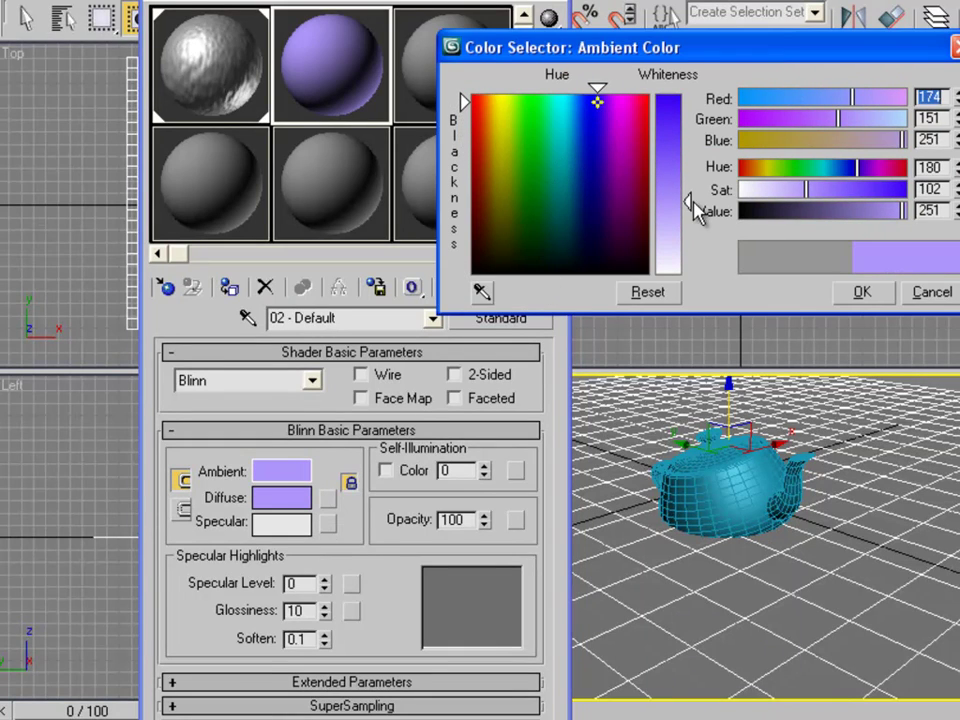
left_click_drag(697, 210, 688, 122)
left_click(860, 290)
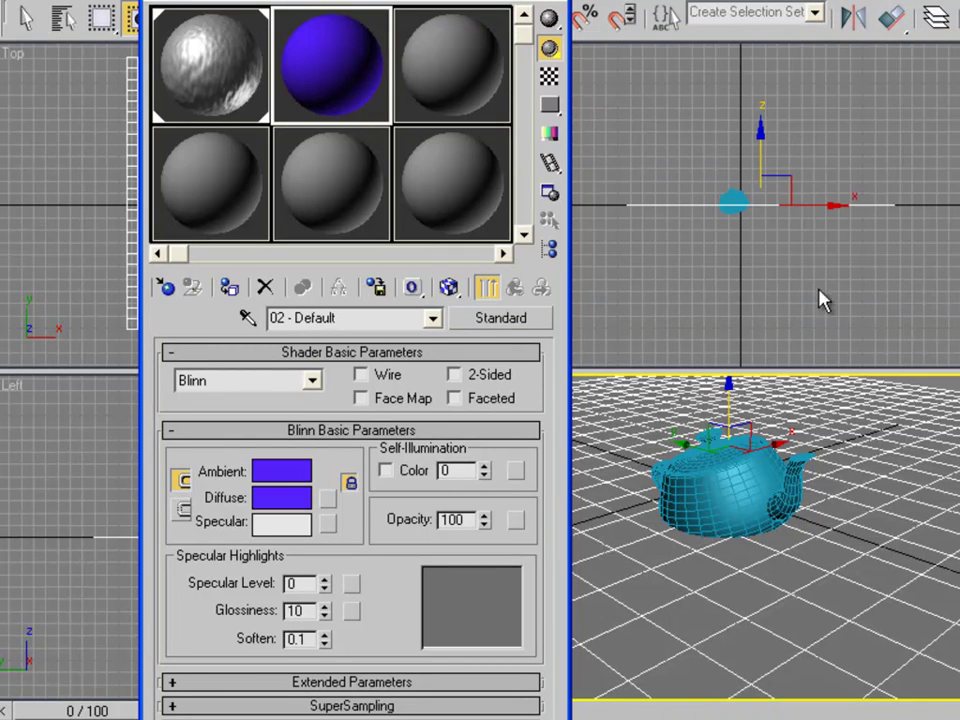
left_click_drag(322, 585, 327, 477)
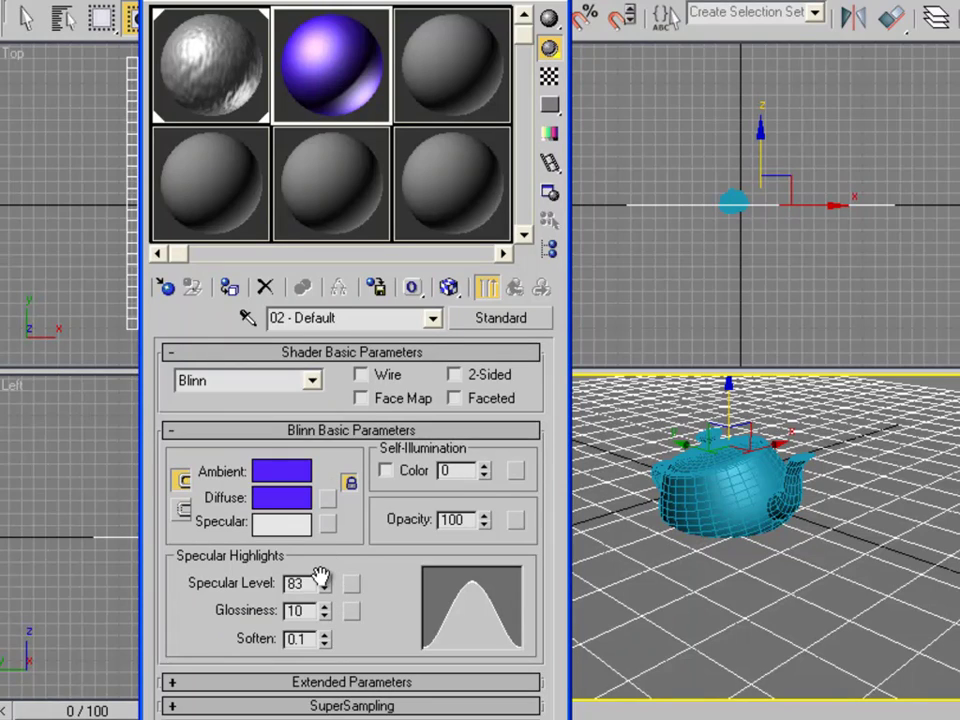
left_click_drag(326, 615, 319, 580)
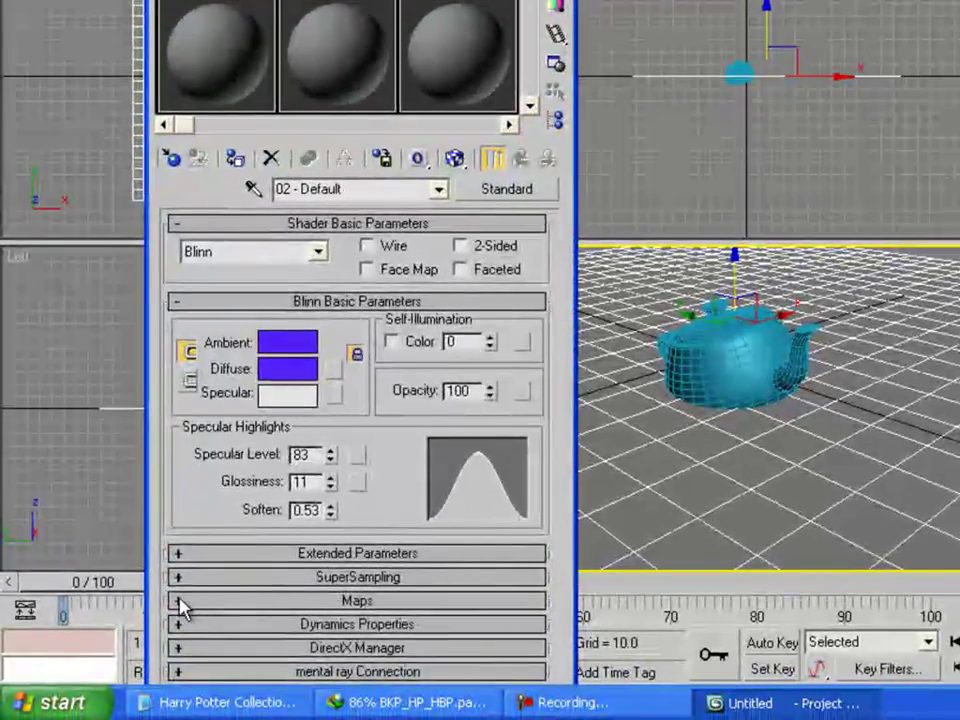
Add a Raytrace map to the purple material's Reflection channel at amount 49
left_click(174, 719)
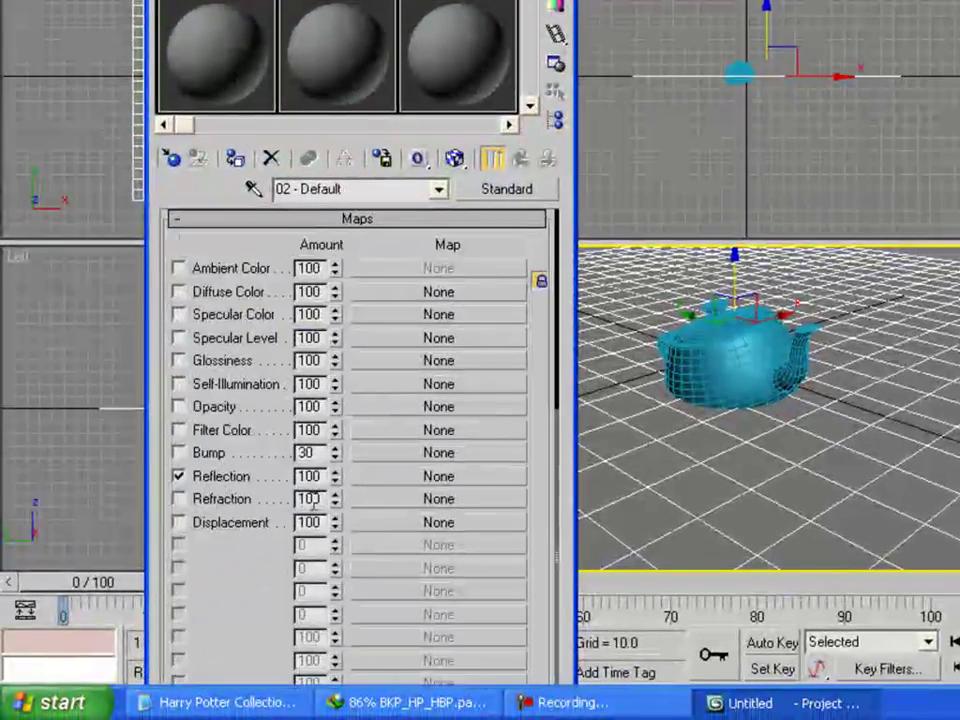
left_click(387, 478)
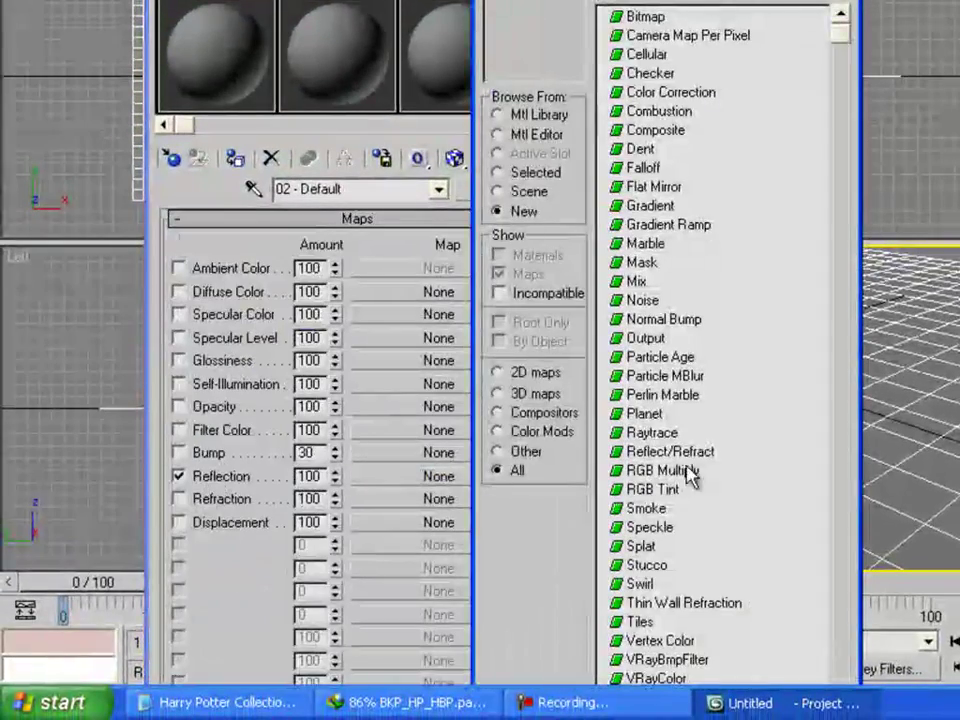
double_click(650, 437)
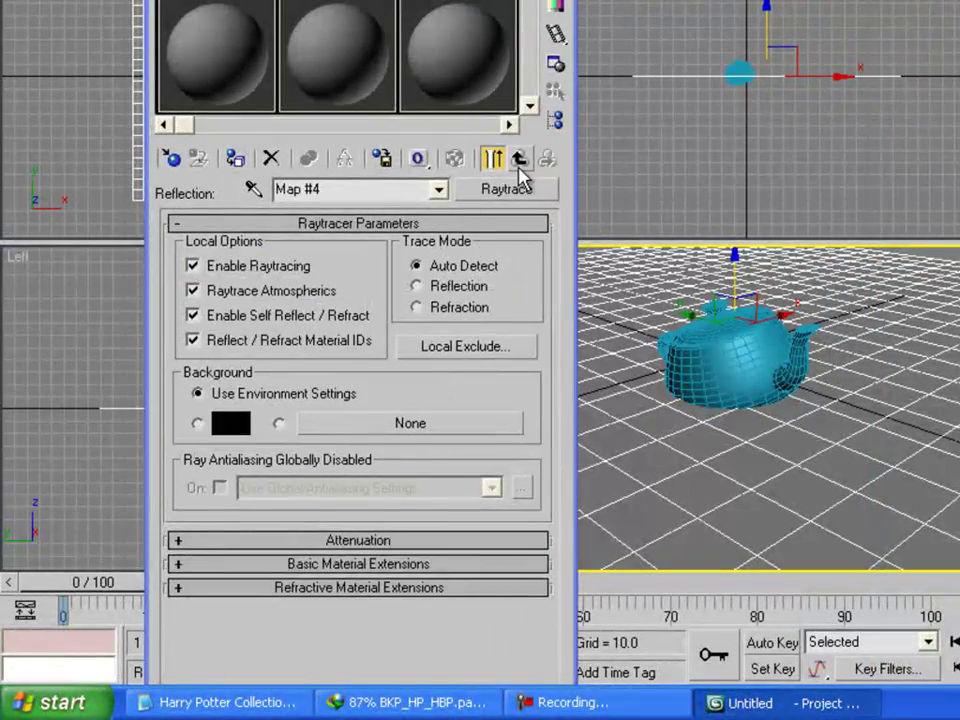
left_click(519, 172)
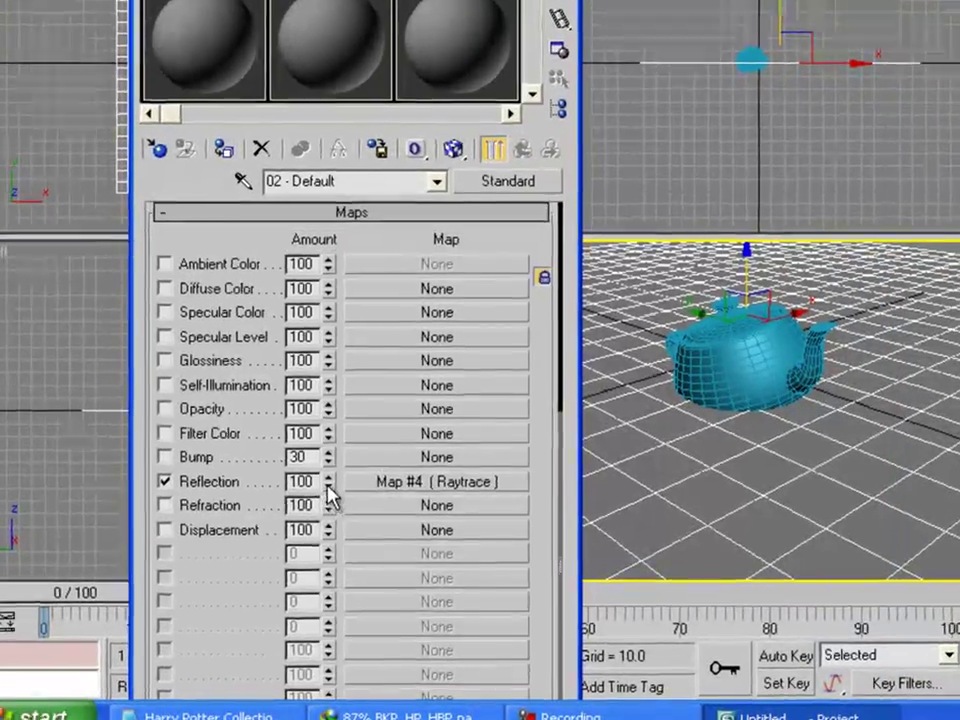
left_click_drag(330, 476, 333, 554)
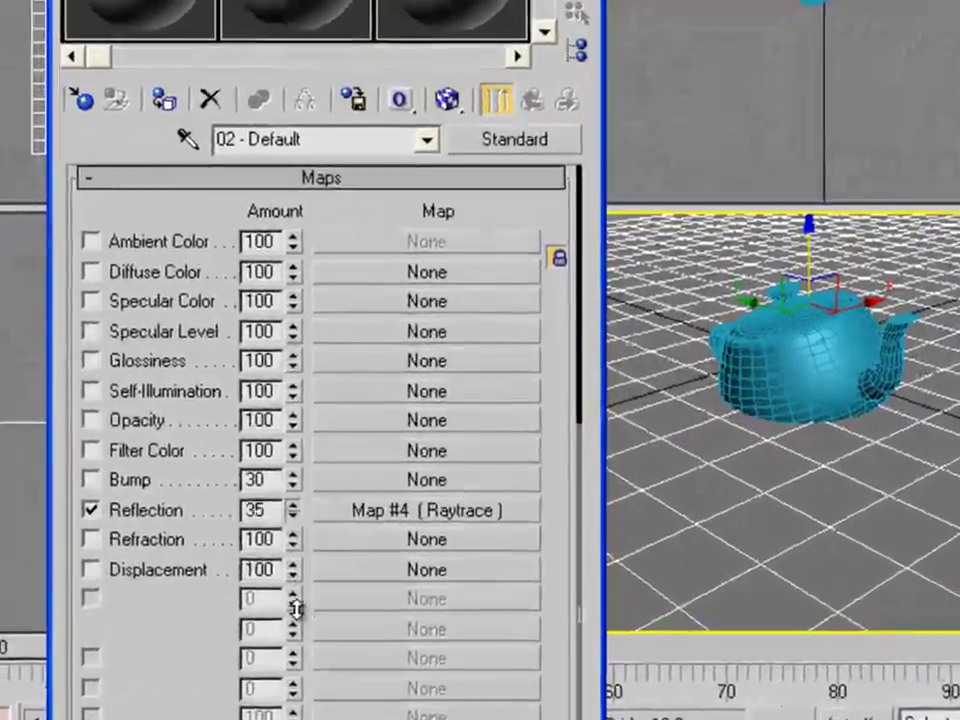
left_click_drag(297, 607, 294, 592)
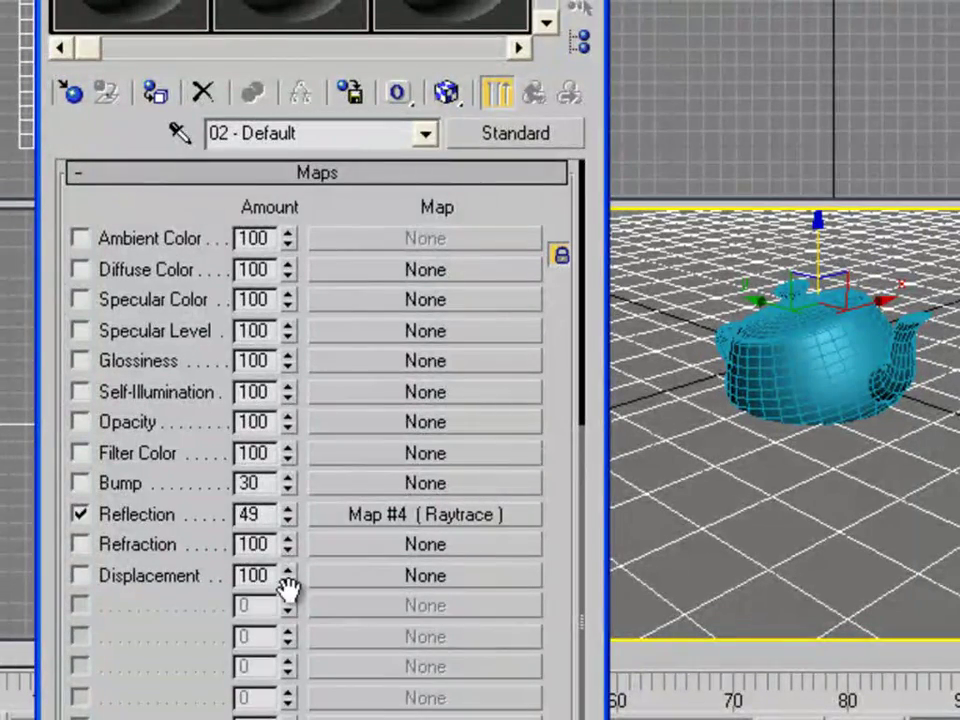
Copy the Raytrace map to Refraction at amount 14 and apply the material to the teapot
left_click_drag(352, 530, 355, 557)
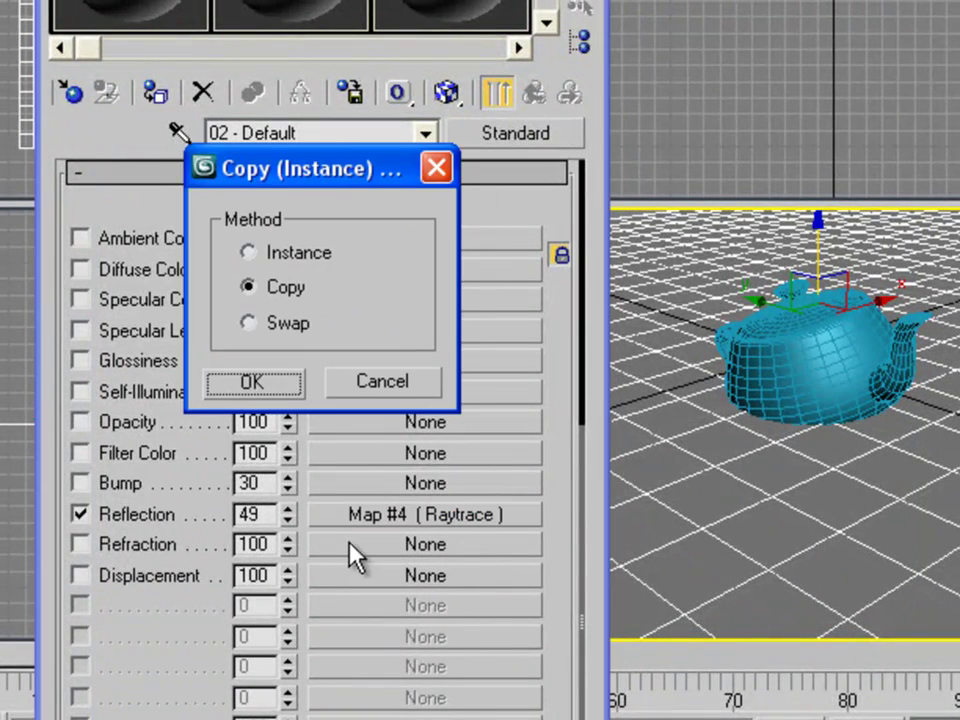
left_click(252, 383)
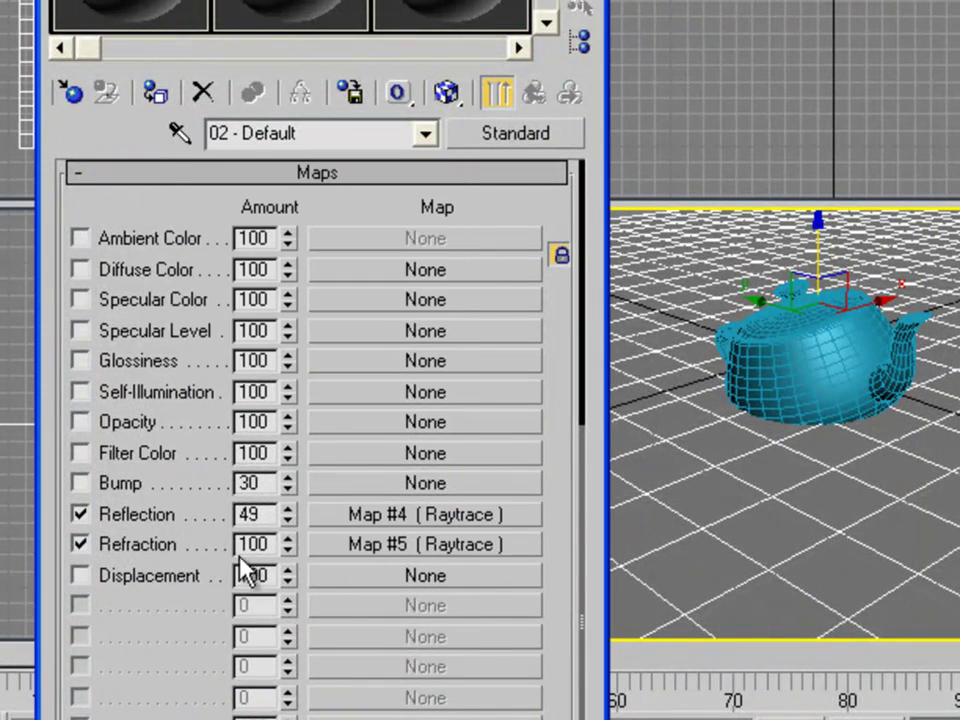
left_click_drag(288, 547, 290, 677)
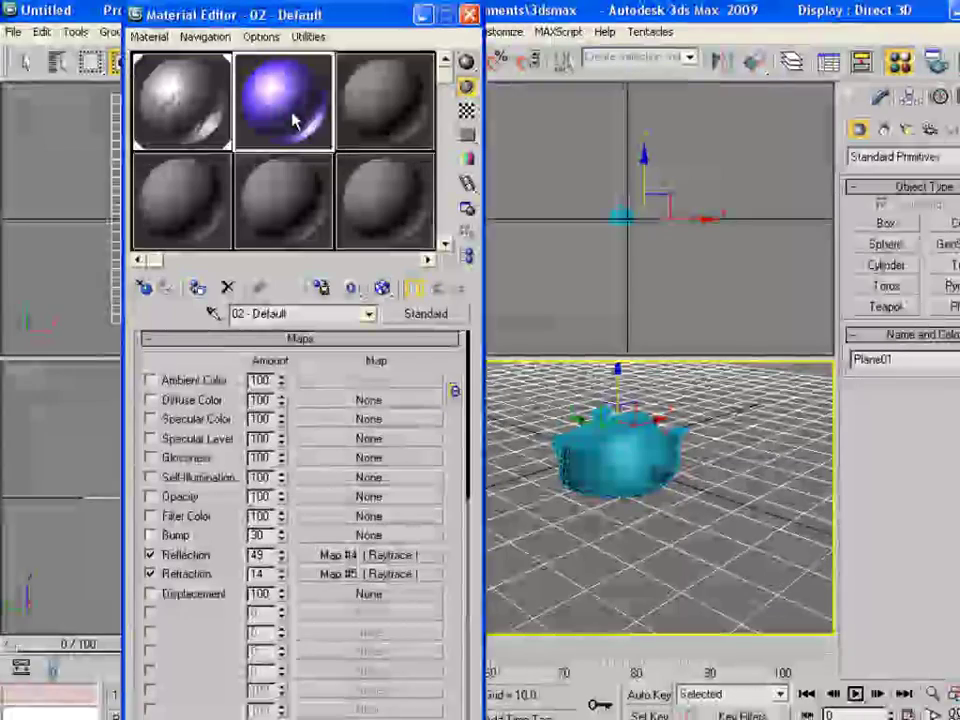
left_click_drag(293, 120, 608, 444)
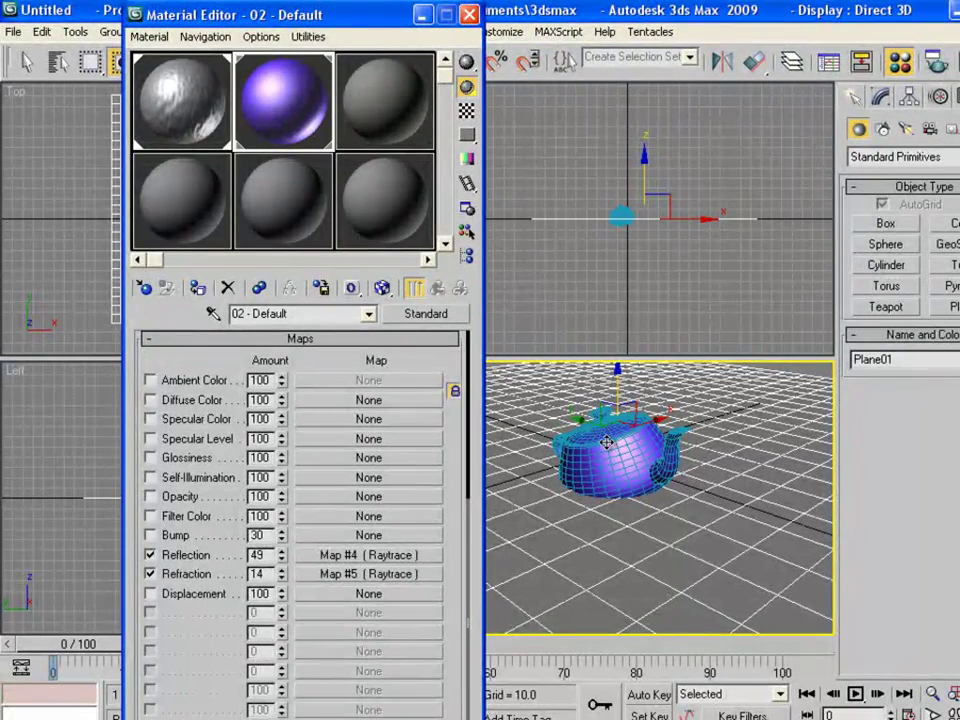
key("F9")
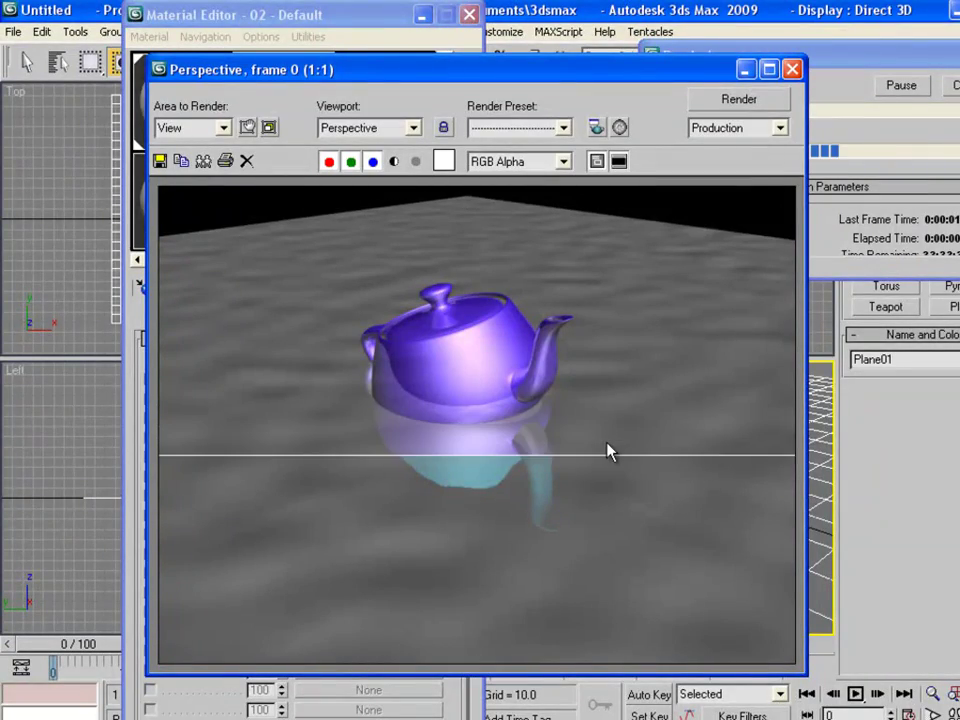
left_click(792, 69)
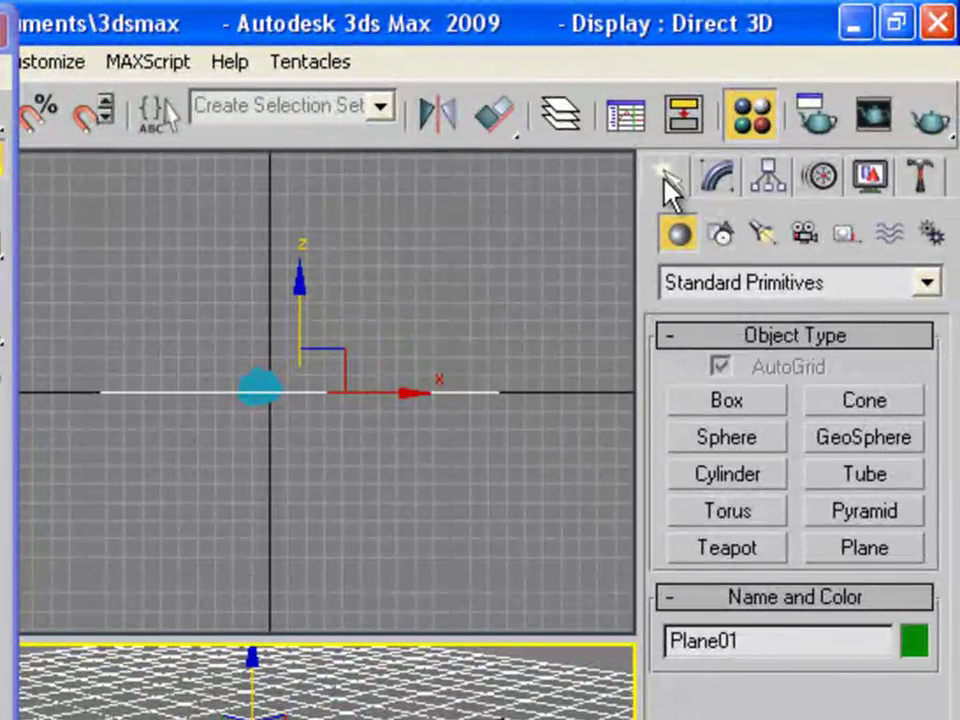
Place a Standard Omni light near the teapot in the Perspective viewport and render it
left_click(764, 236)
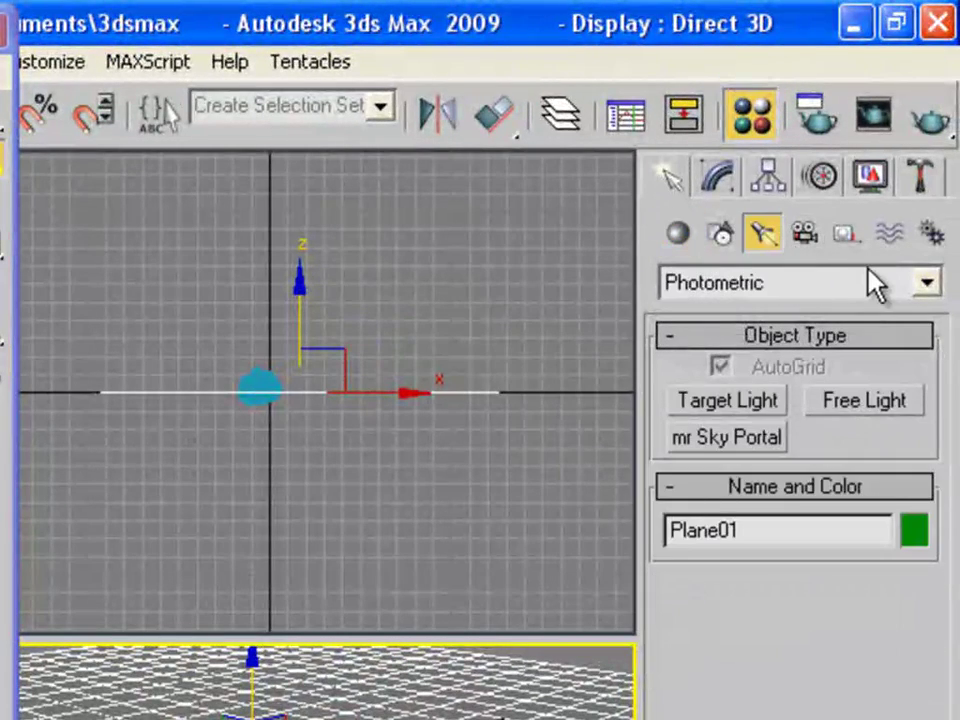
left_click(927, 283)
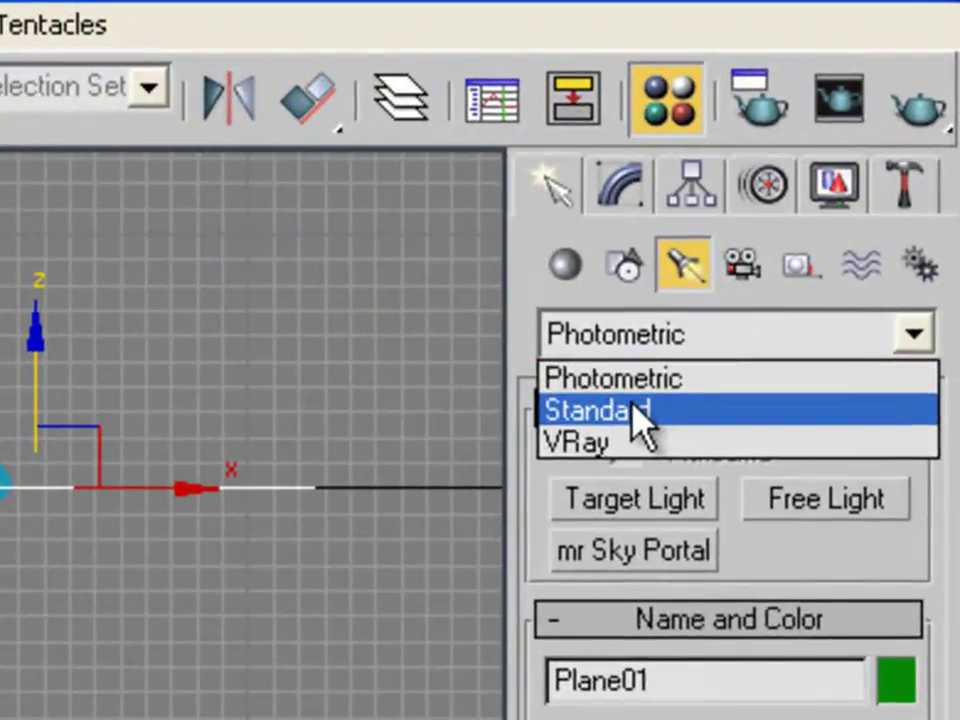
left_click(662, 404)
left_click(657, 512)
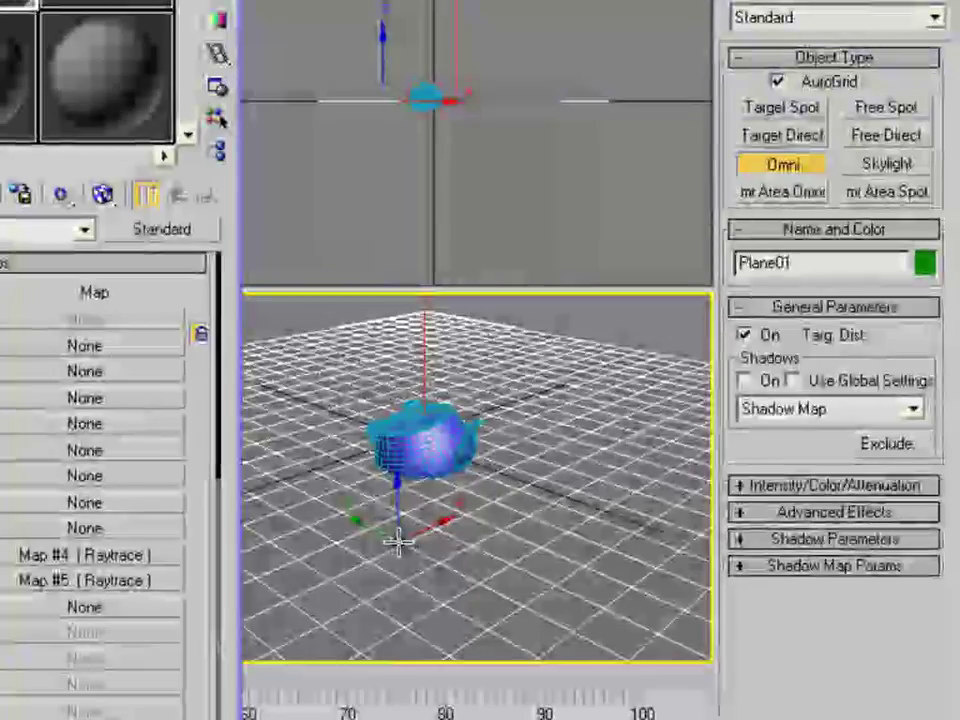
left_click(398, 541)
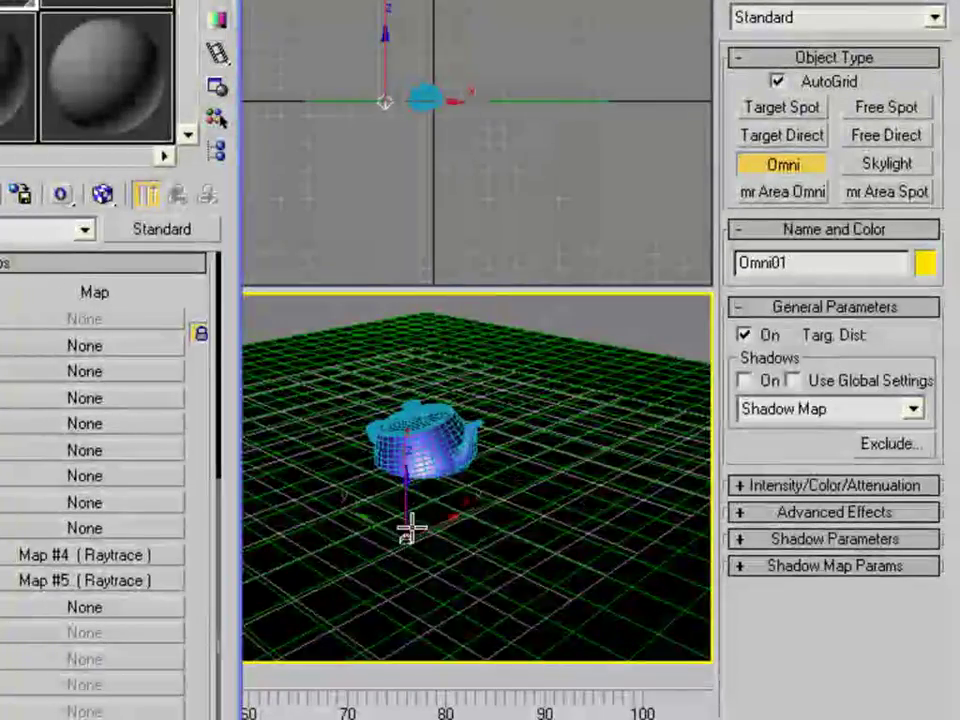
scroll(491, 476, "up", 4)
scroll(491, 476, "down", 2)
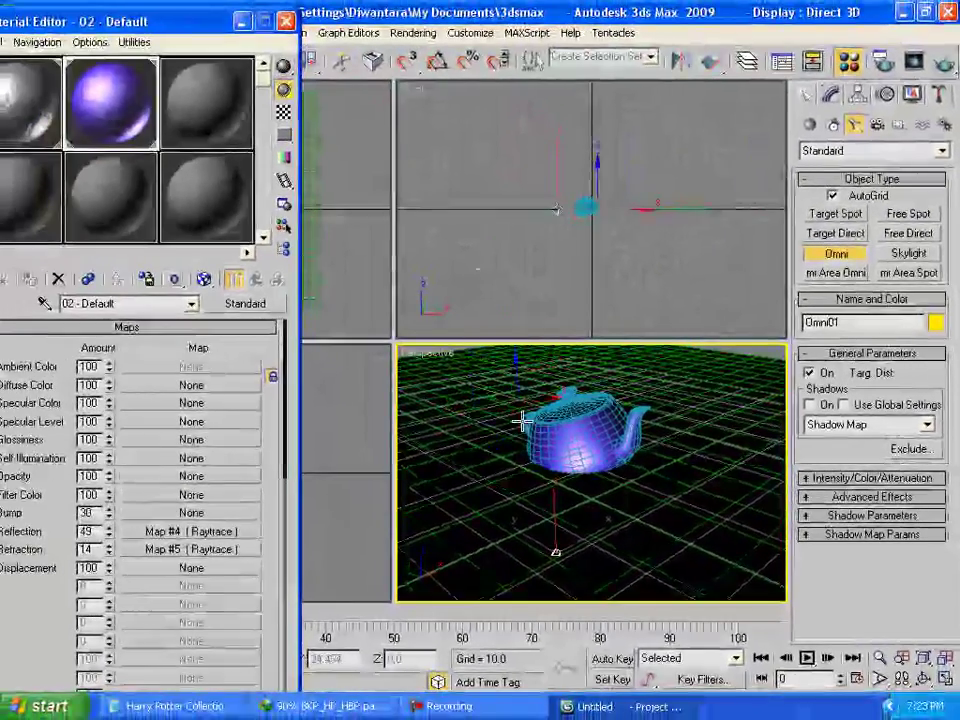
key("shift+q")
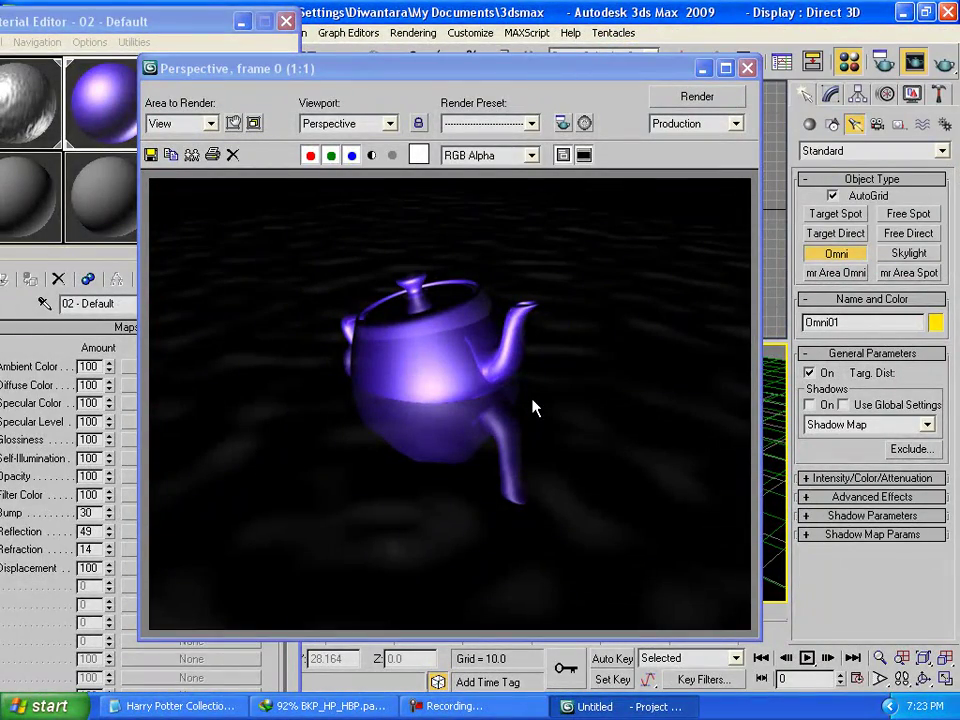
Close the rendered frame window to get back to the viewports
left_click(747, 68)
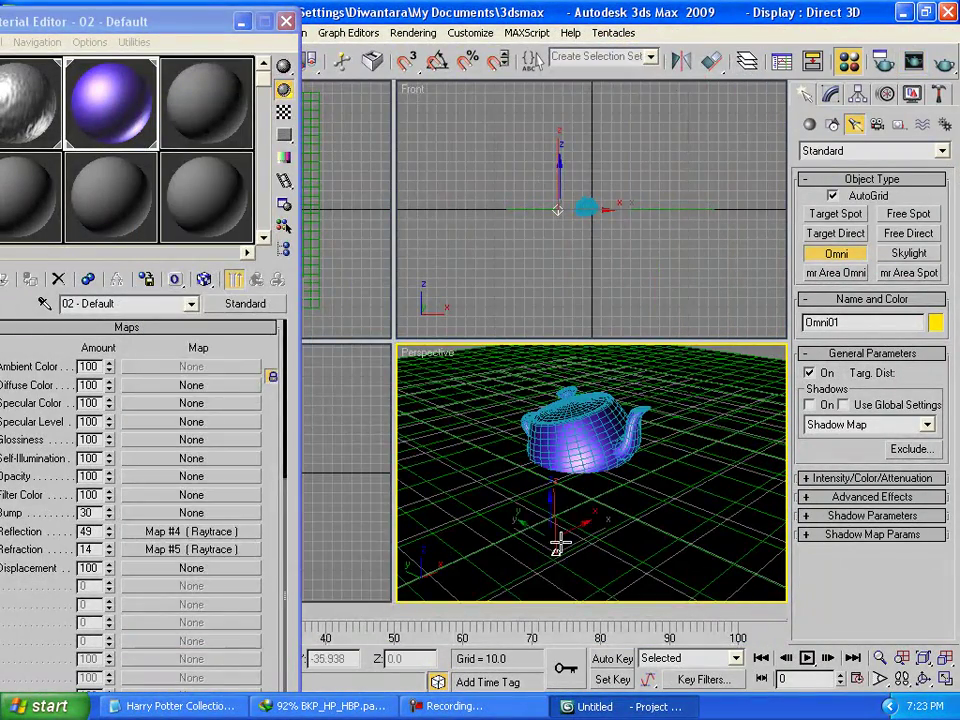
Turn on Omni01 shadows at 0.73 density, lift the light slightly, and re-render
left_click(243, 21)
left_click(150, 61)
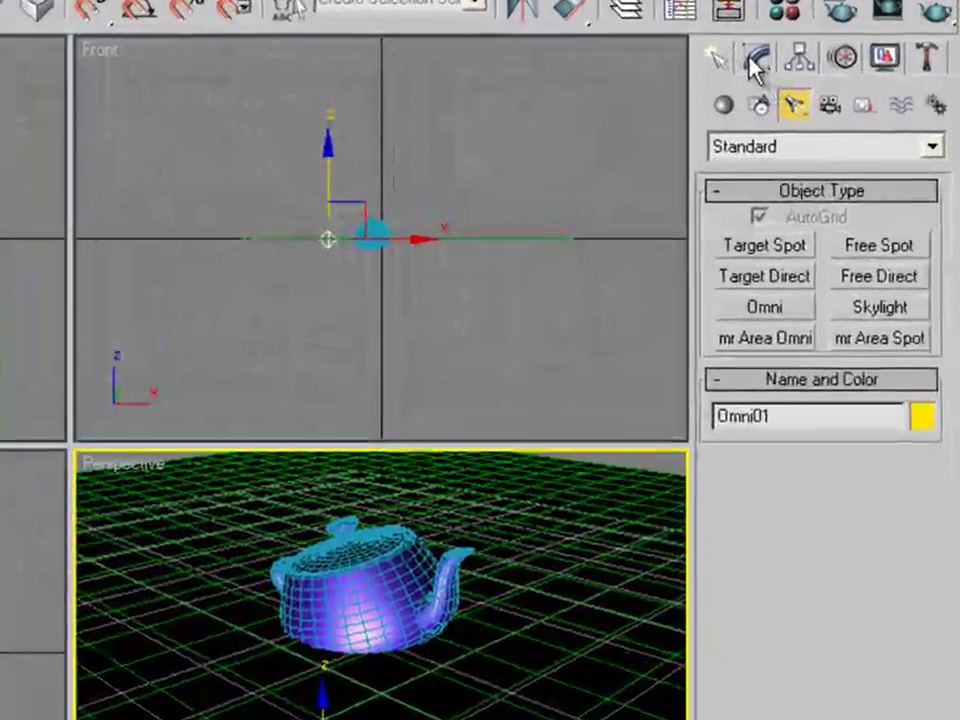
left_click(819, 88)
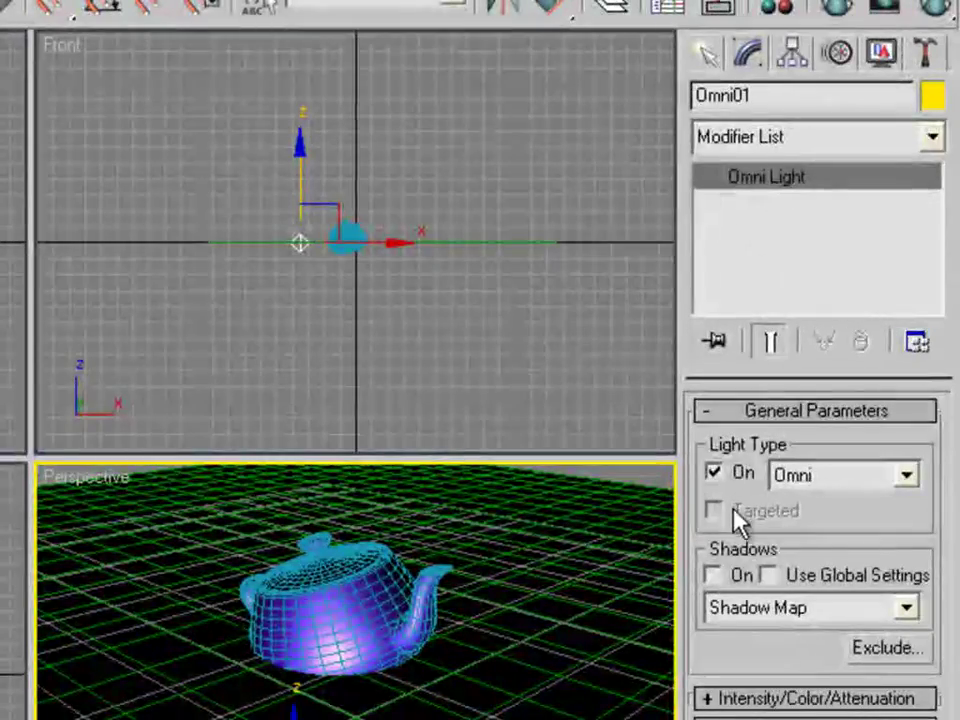
left_click(716, 578)
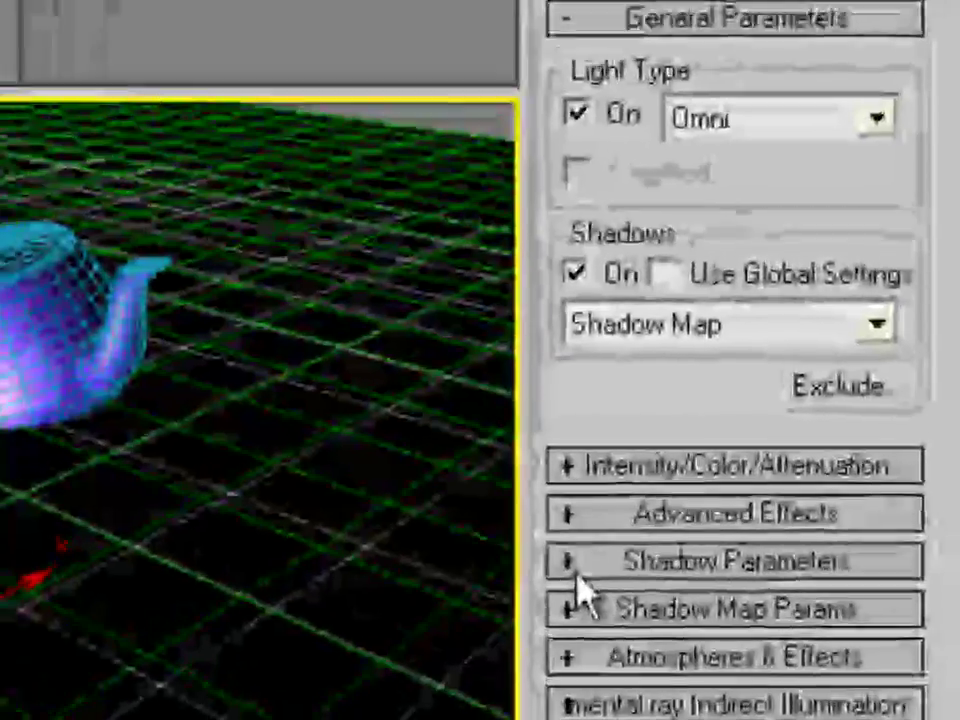
left_click(716, 510)
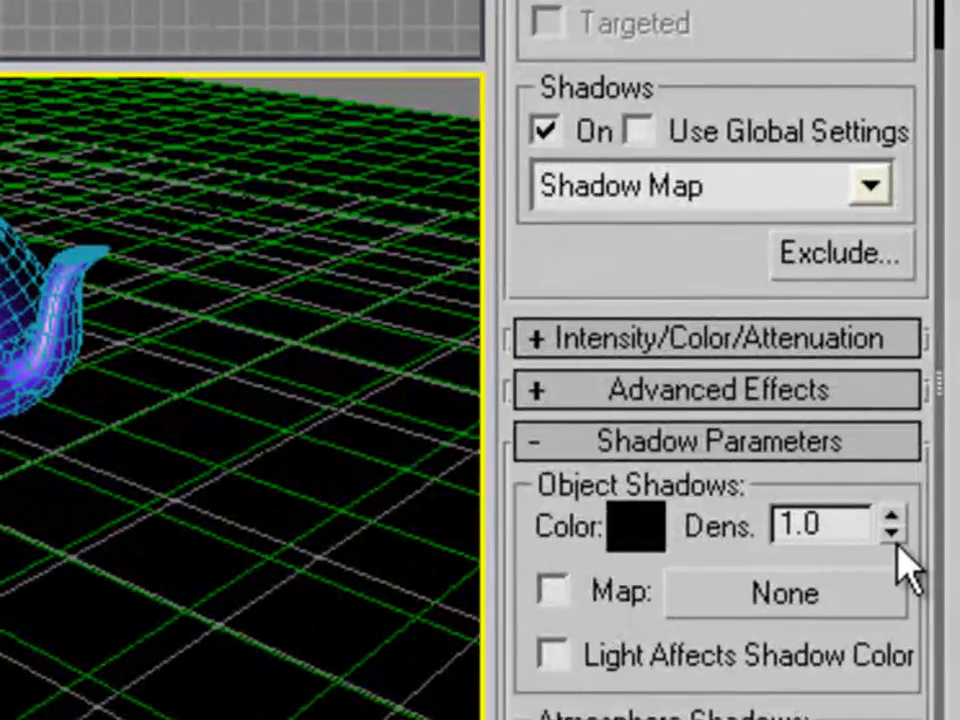
left_click_drag(892, 535, 898, 590)
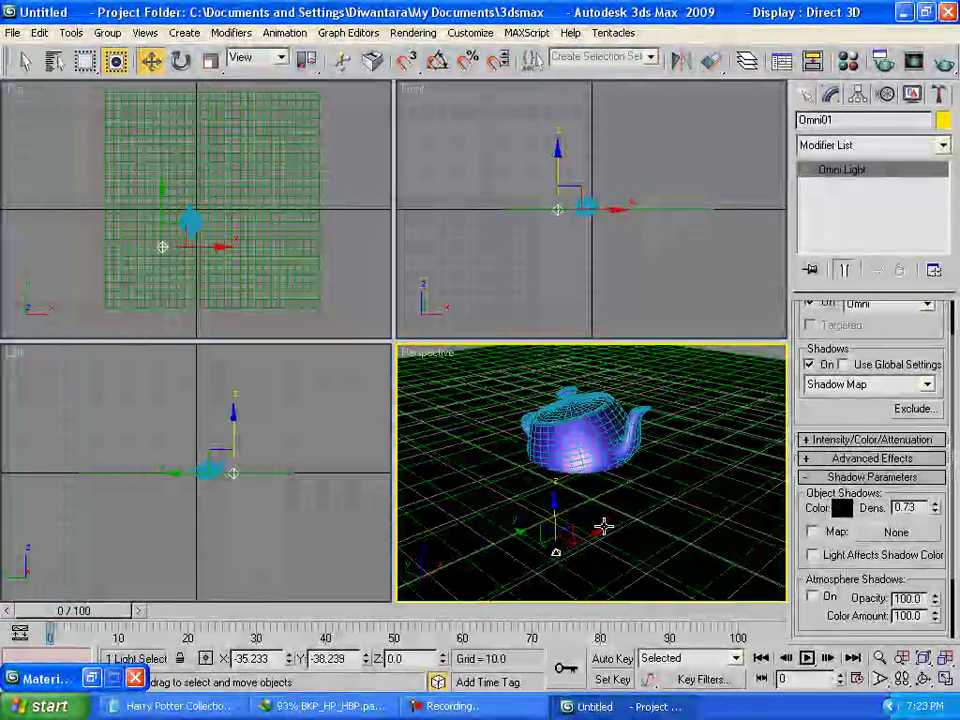
left_click_drag(556, 510, 556, 499)
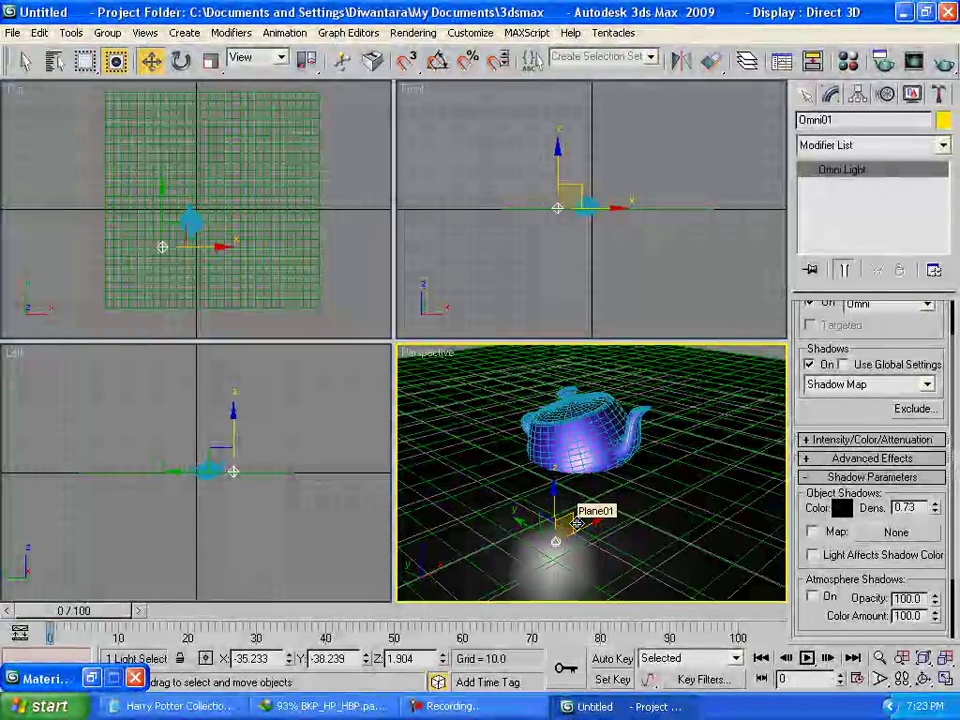
key("shift+q")
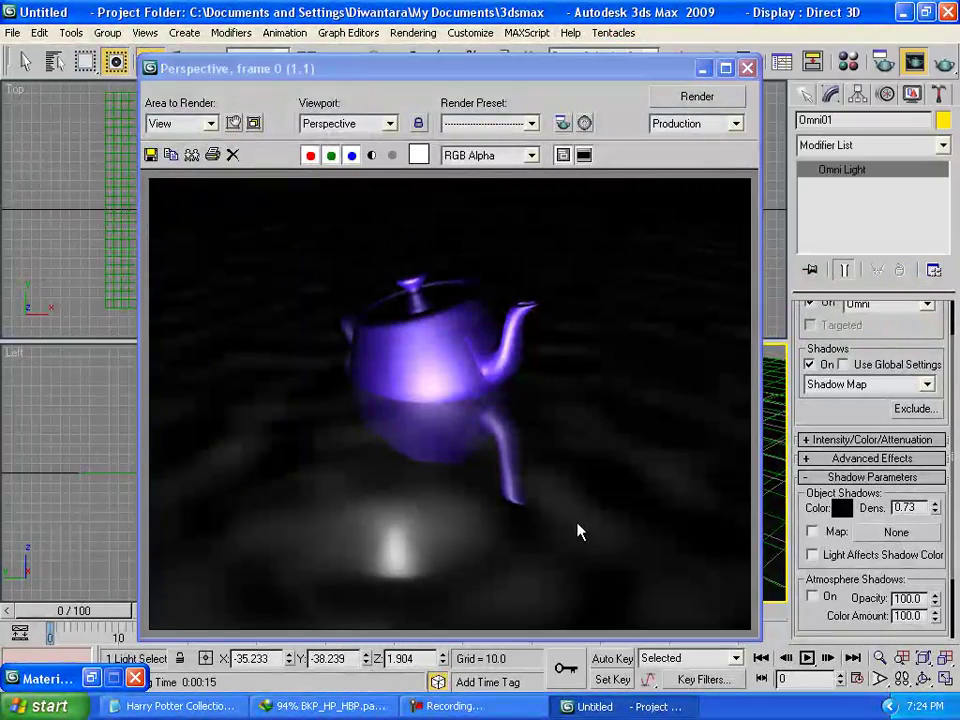
Close the rendered frame window showing the lit water spot
left_click(747, 68)
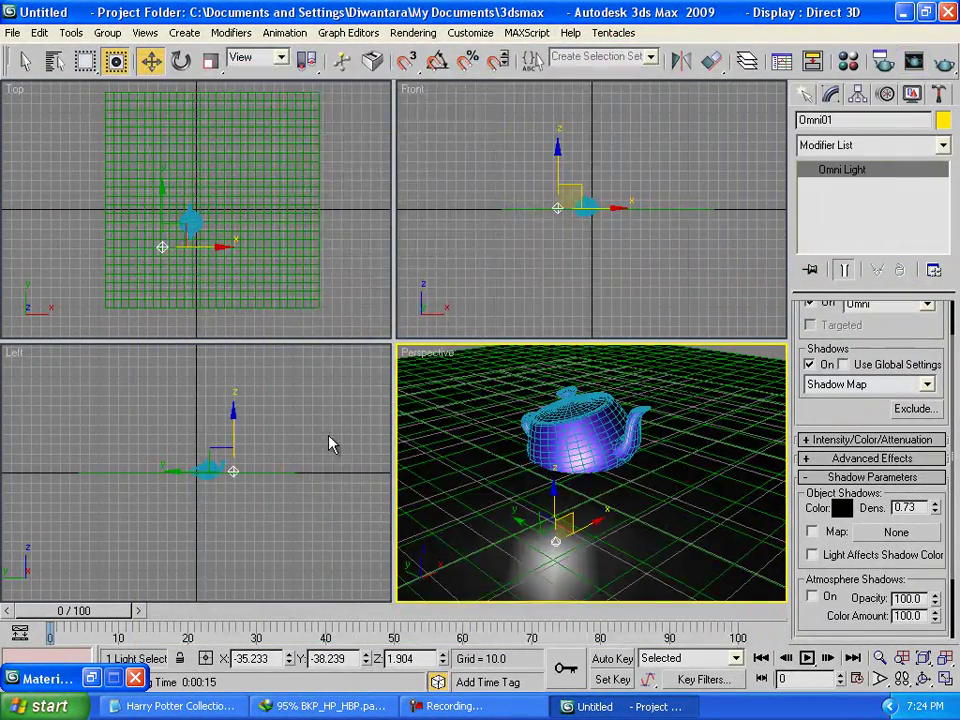
Raise the purple material's reflection to 66 and refraction to 36, then render
left_click(93, 681)
left_click_drag(197, 26, 352, 6)
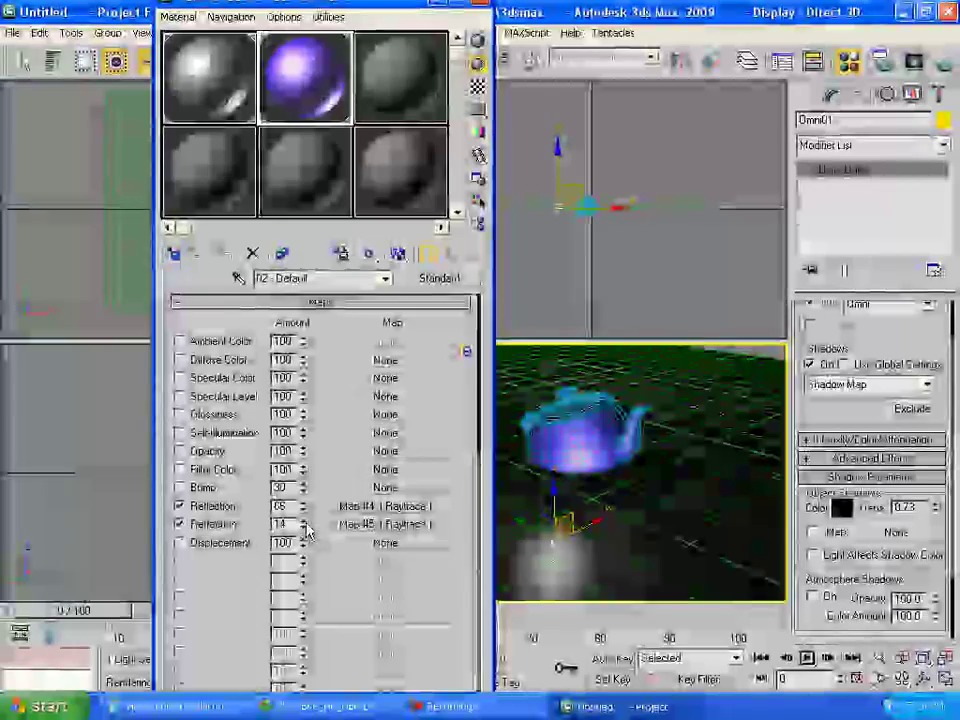
left_click_drag(303, 524, 308, 500)
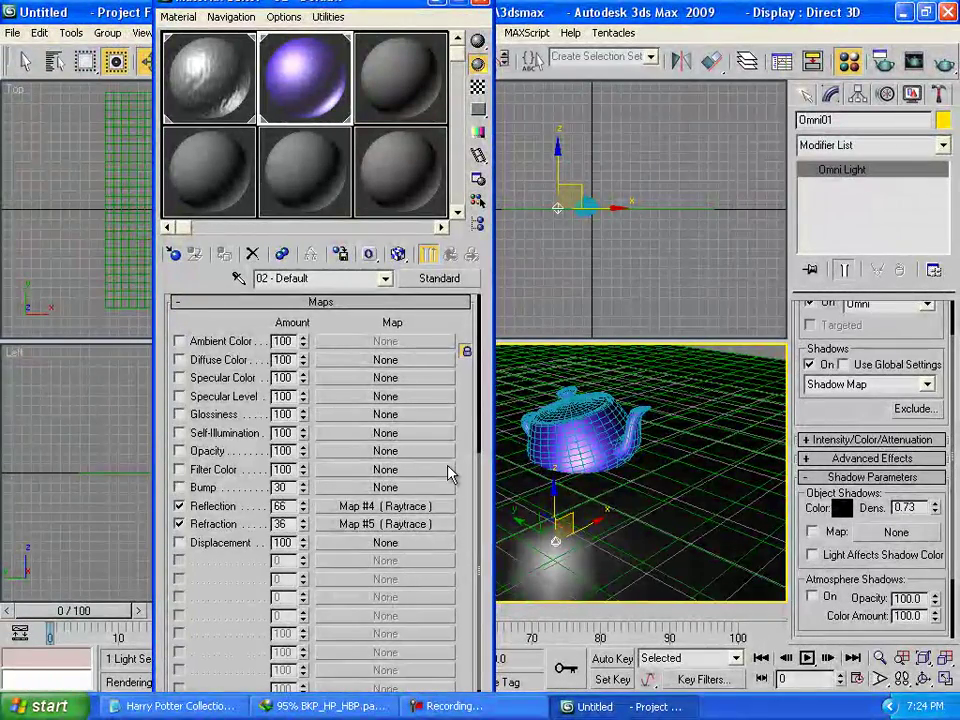
key("shift+q")
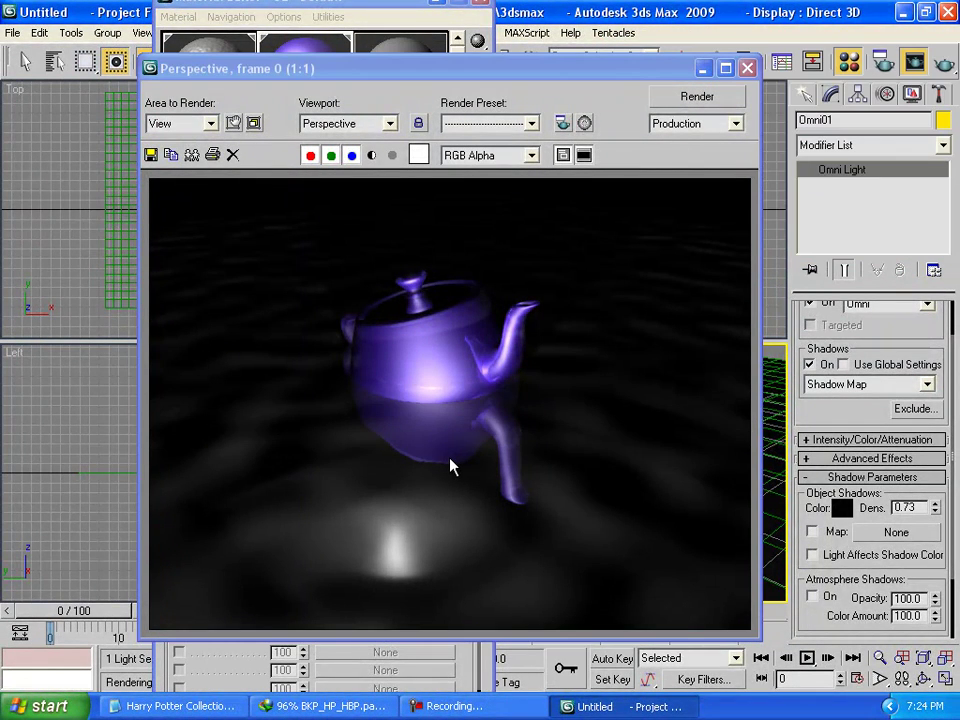
Set water material 01 - Default to opacity 33 with reflection amount 58
left_click(747, 68)
left_click(228, 97)
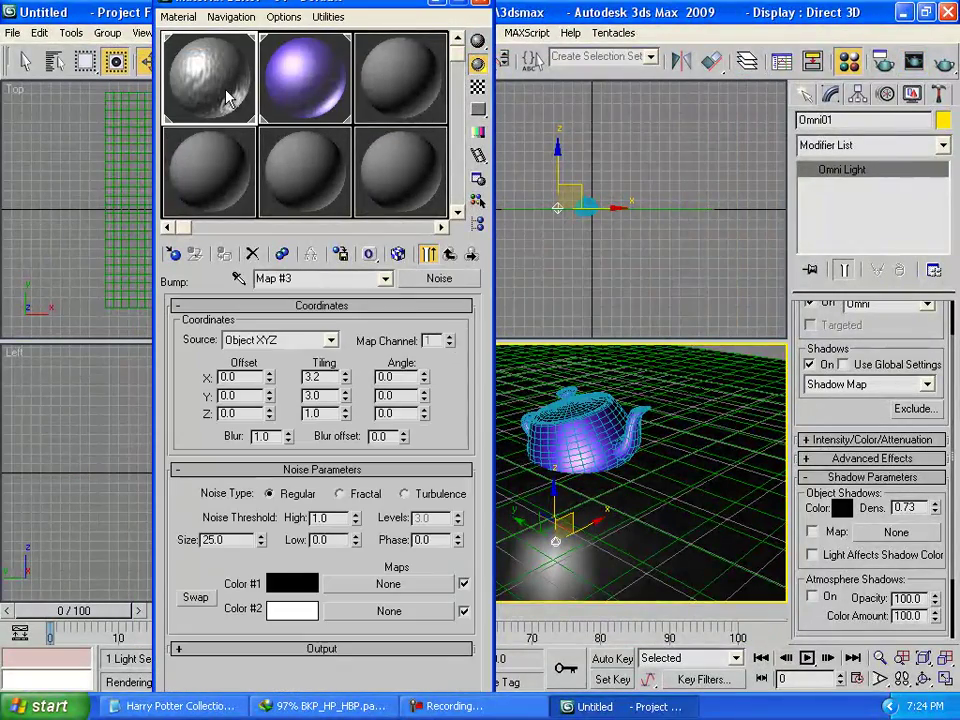
left_click(449, 254)
left_click(300, 302)
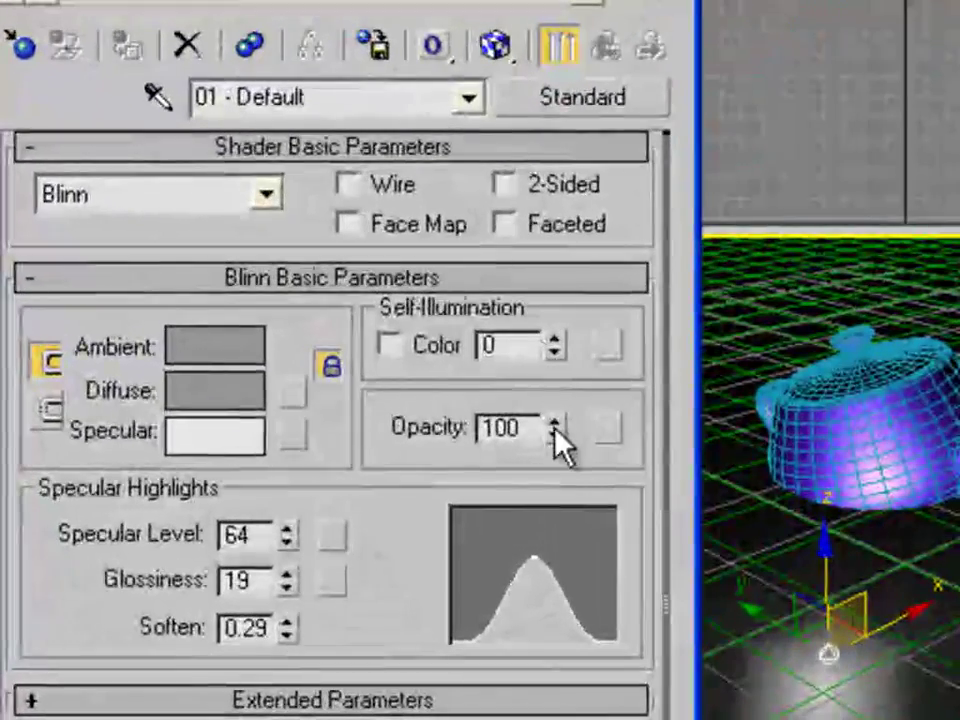
left_click_drag(531, 434, 556, 572)
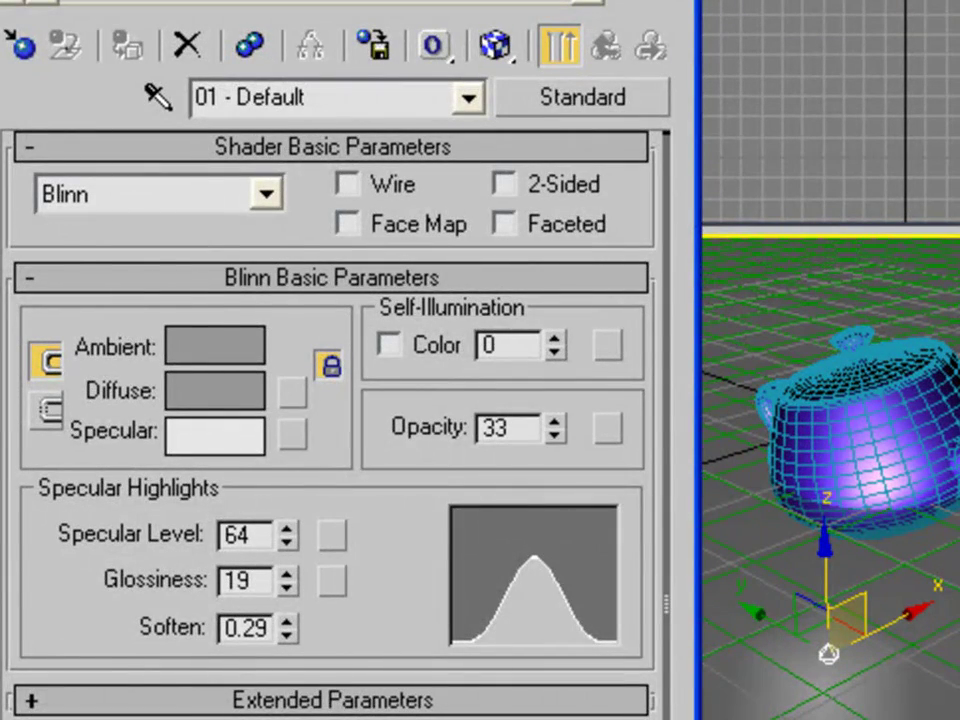
scroll(300, 649, "down", 10)
mouse_move(302, 581)
left_mouse_down()
mouse_move(294, 551)
mouse_move(300, 597)
mouse_move(307, 586)
left_mouse_up()
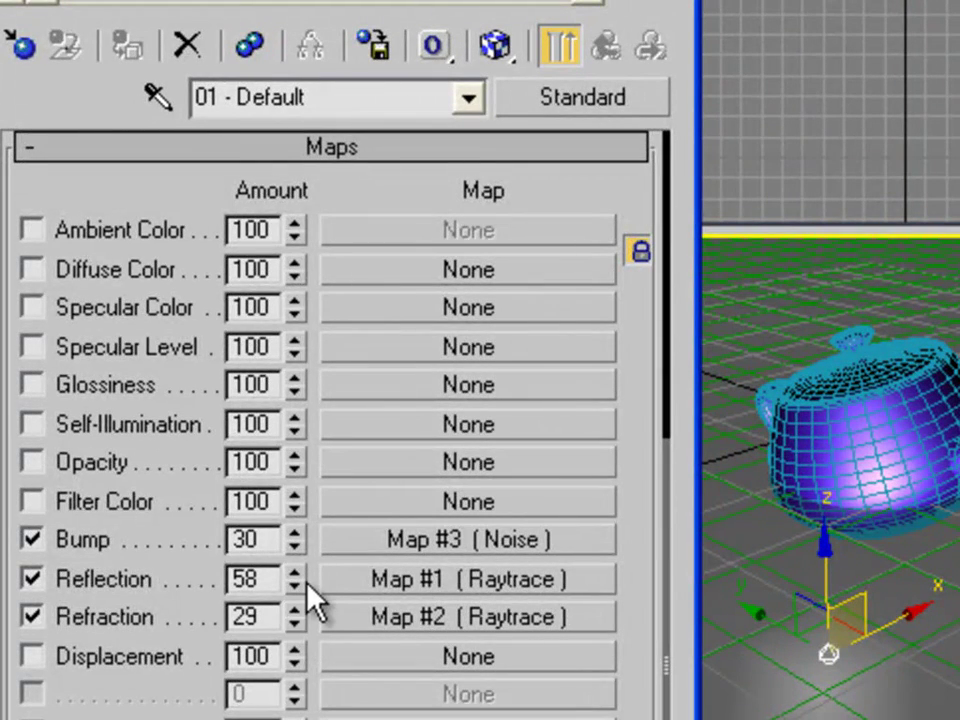